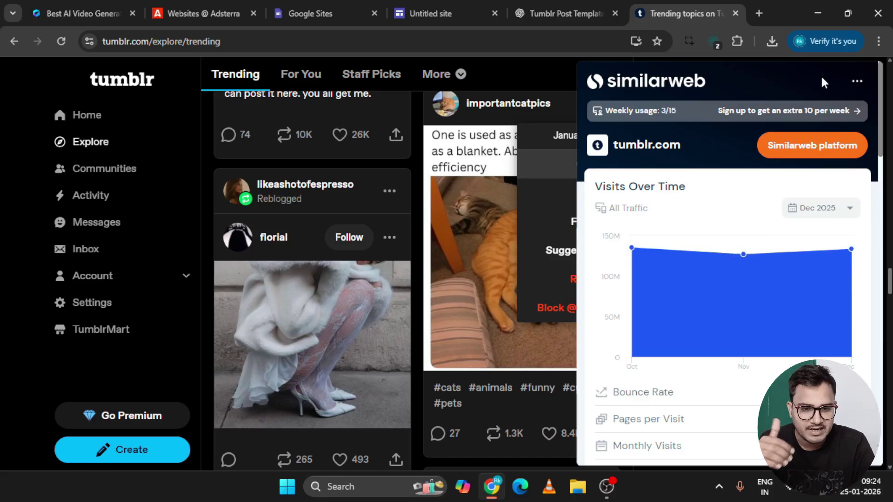
# Step: Examine tumblr.com's top five countries in the Similarweb traffic overview, focusing on the United States share
pyautogui.click(731, 43)
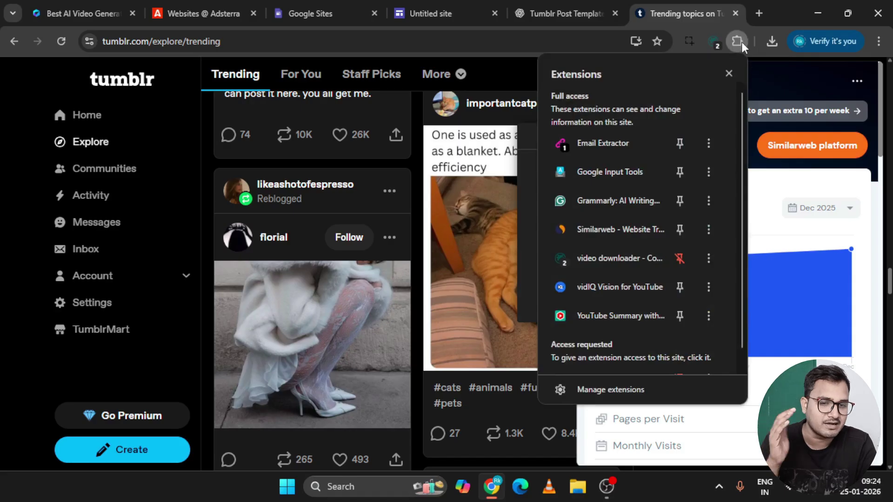
pyautogui.click(797, 317)
pyautogui.scroll(-5, 775, 288)
pyautogui.scroll(-2, 776, 288)
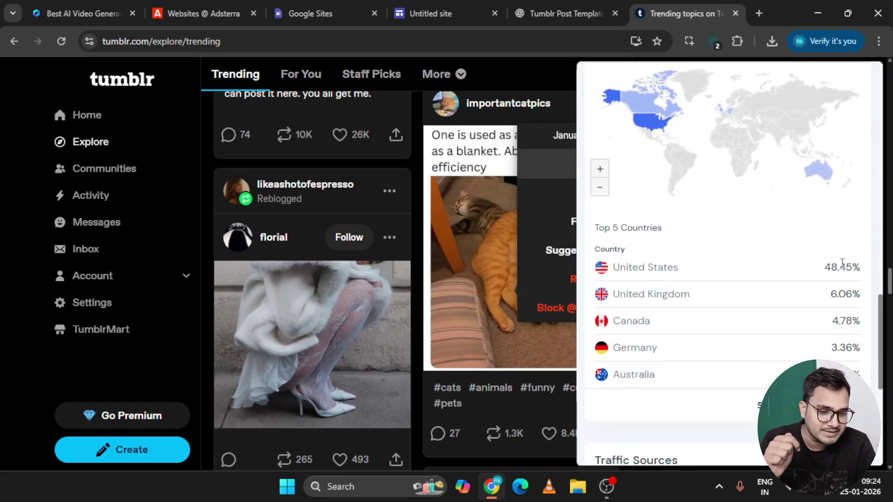
pyautogui.moveTo(823, 268); pyautogui.dragTo(868, 283)
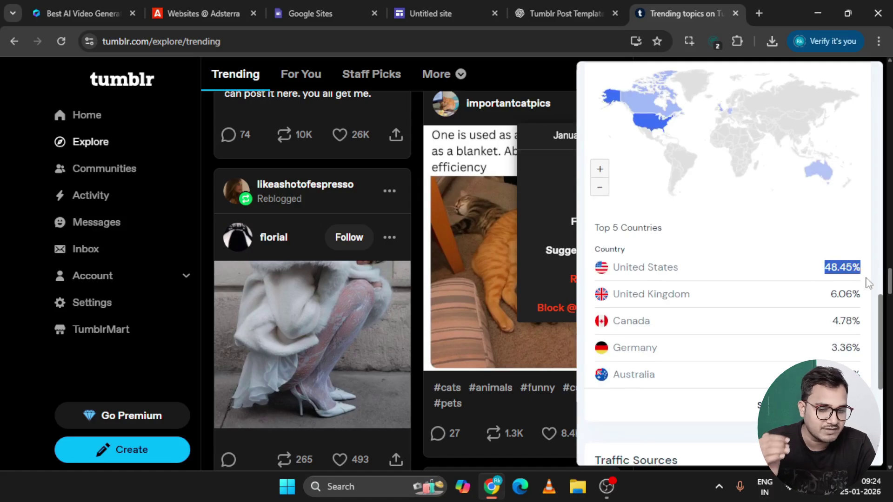
pyautogui.click(820, 273)
pyautogui.moveTo(823, 269); pyautogui.dragTo(853, 270)
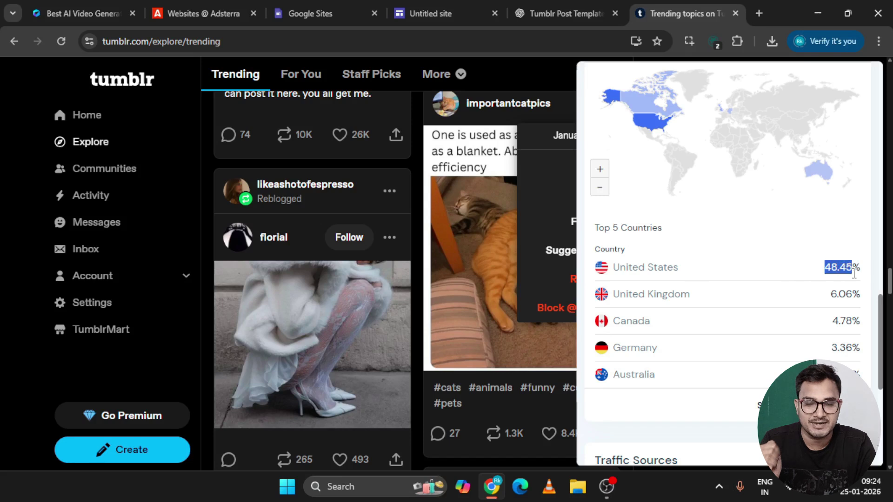
pyautogui.click(832, 299)
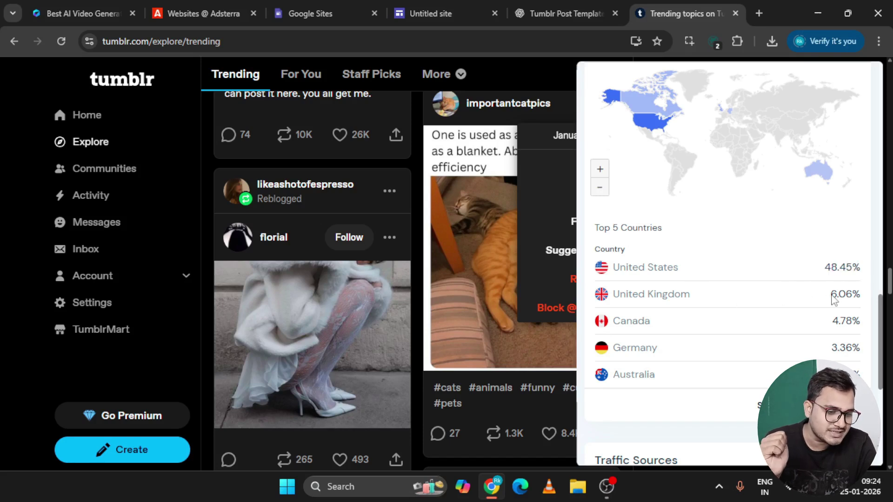
pyautogui.rightClick(859, 297)
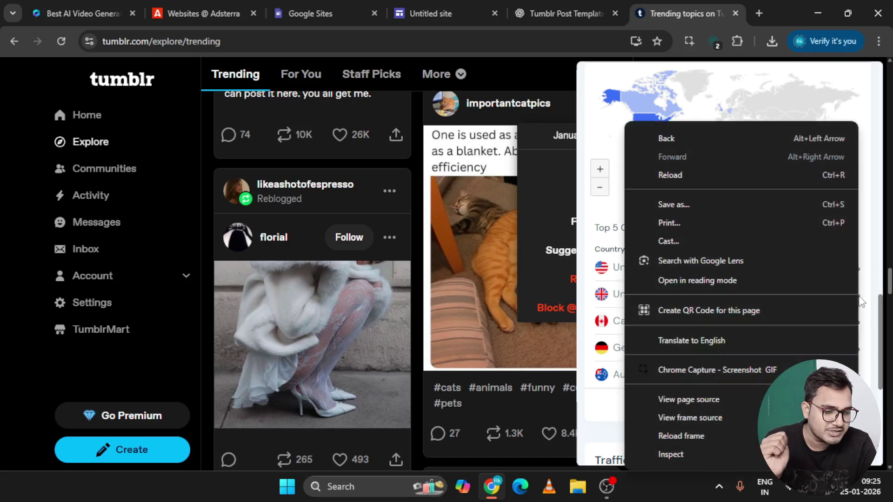
pyautogui.click(607, 312)
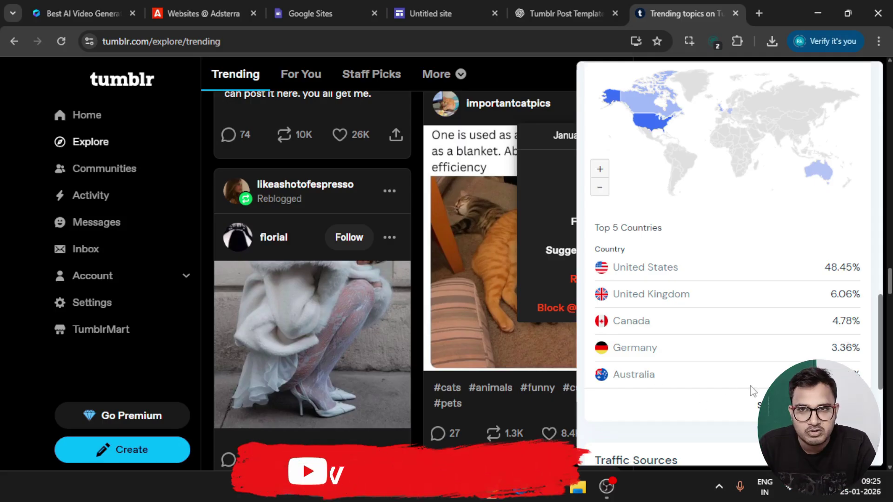
# Step: View the list of installed browser extensions and close the Similarweb overview on the Tumblr page
pyautogui.click(794, 497)
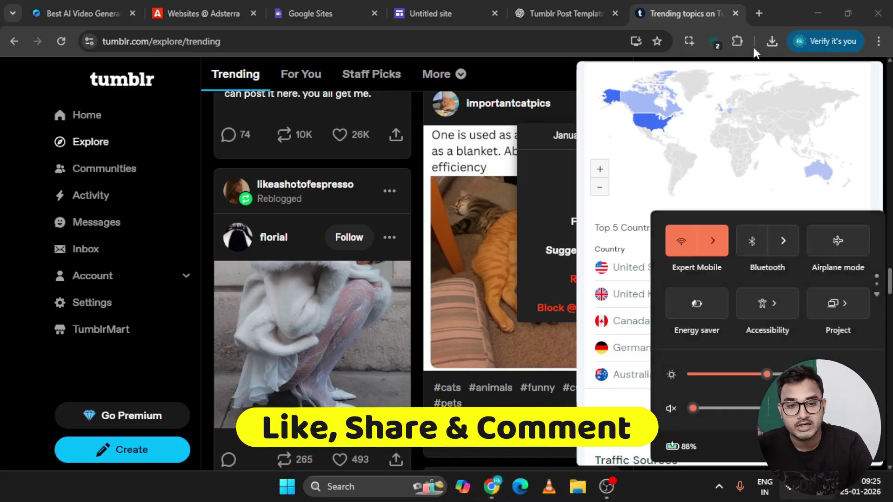
pyautogui.click(737, 42)
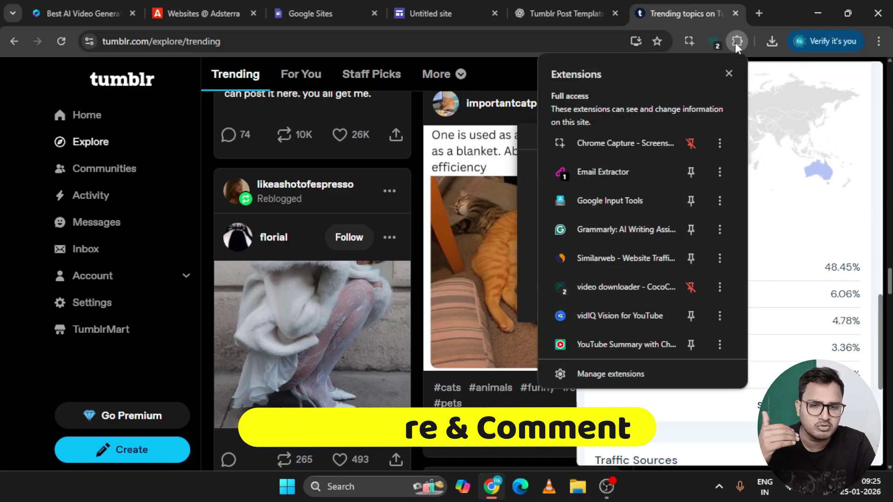
pyautogui.click(736, 42)
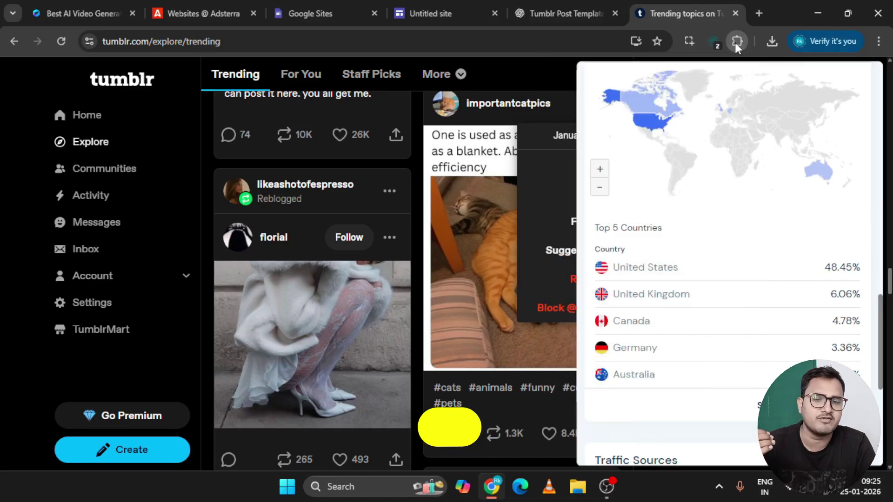
pyautogui.click(524, 82)
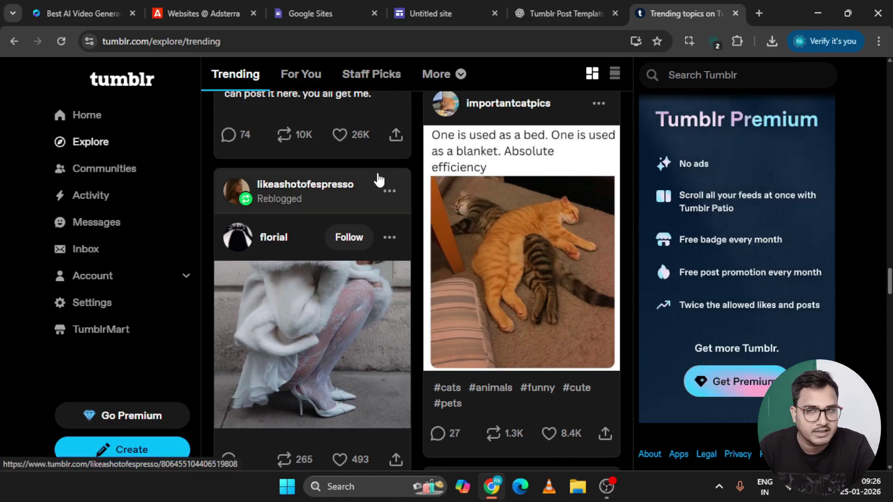
# Step: In the untitled Google Sites page, set the header type to Title only and select the placeholder page title
pyautogui.click(451, 14)
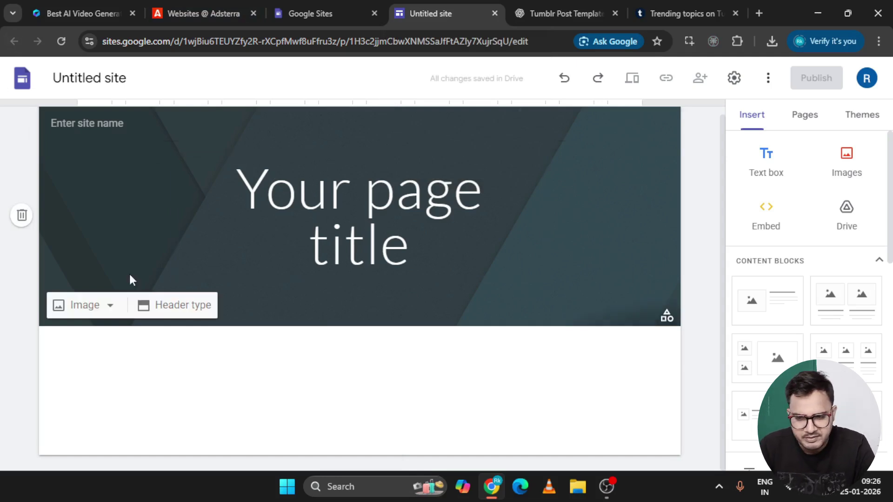
pyautogui.click(181, 316)
pyautogui.click(368, 302)
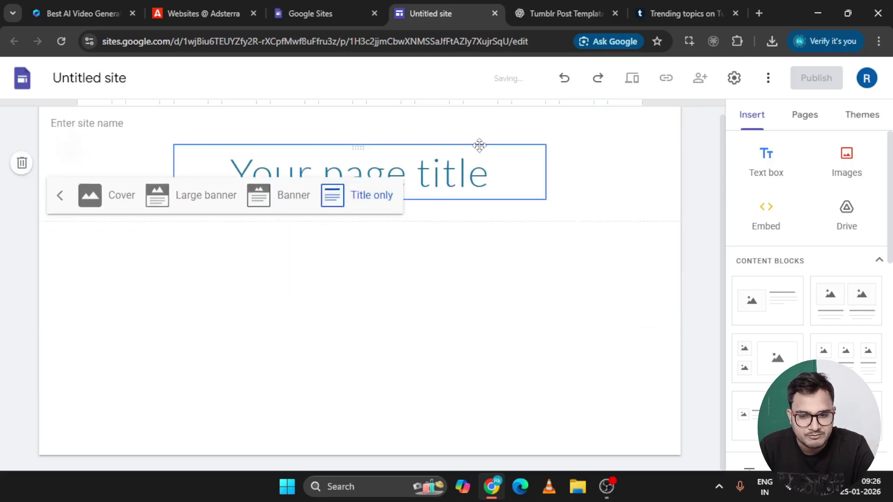
pyautogui.doubleClick(458, 190)
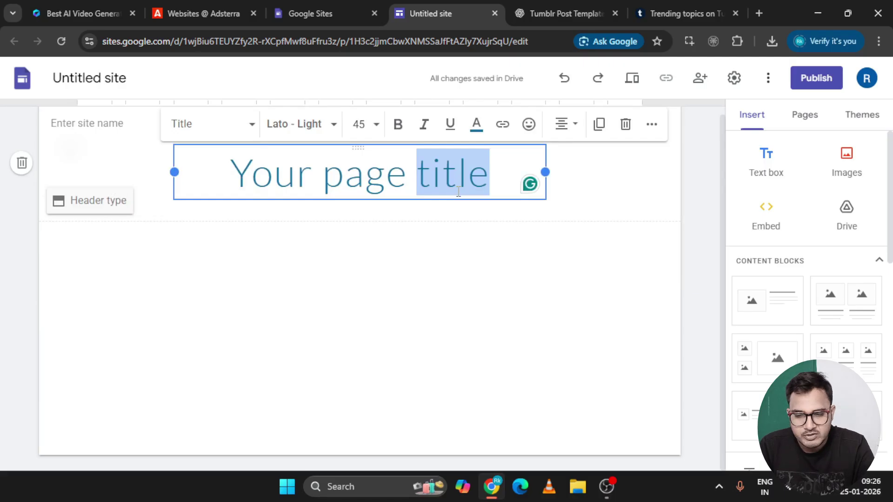
pyautogui.tripleClick(459, 191)
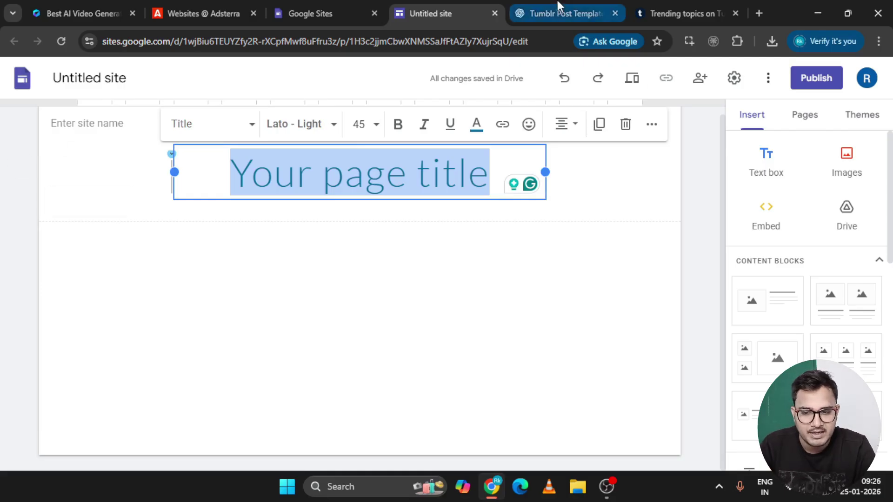
# Step: Review the generated blog post in ChatGPT, the Tumblr trending page and the Adsterra Websites page, and return to the untitled site
pyautogui.click(561, 13)
pyautogui.scroll(10, 676, 277)
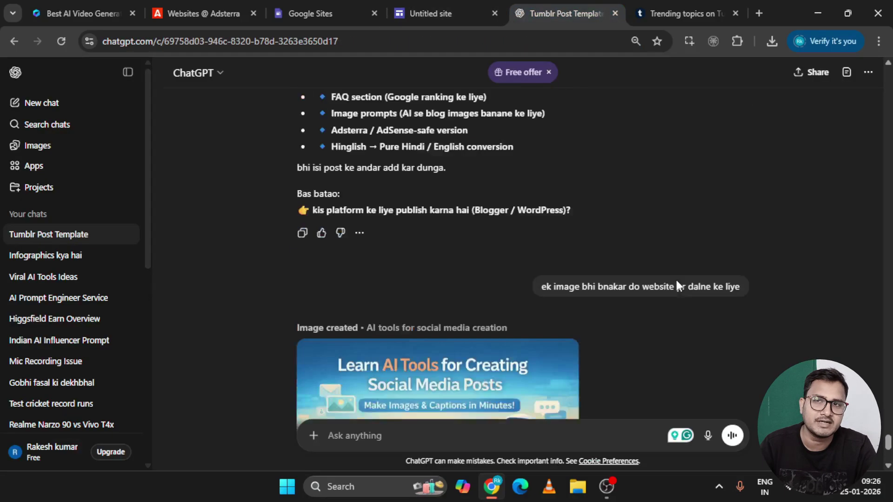
pyautogui.scroll(8, 675, 278)
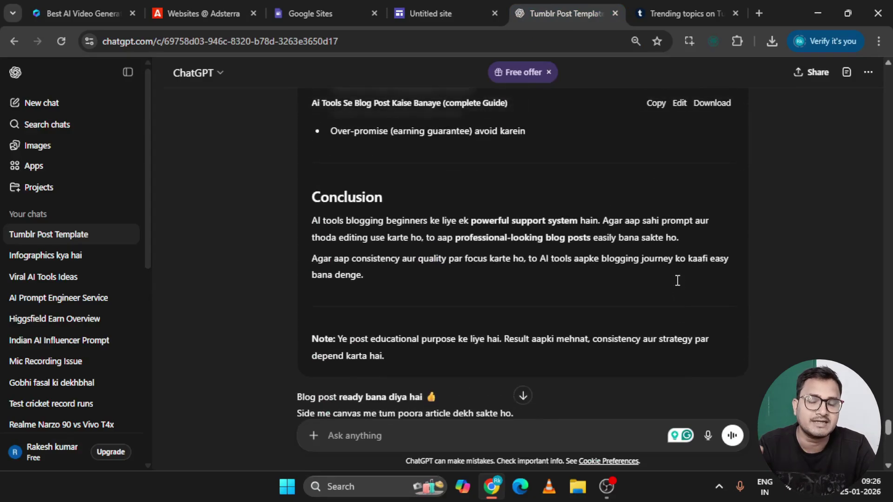
pyautogui.click(675, 15)
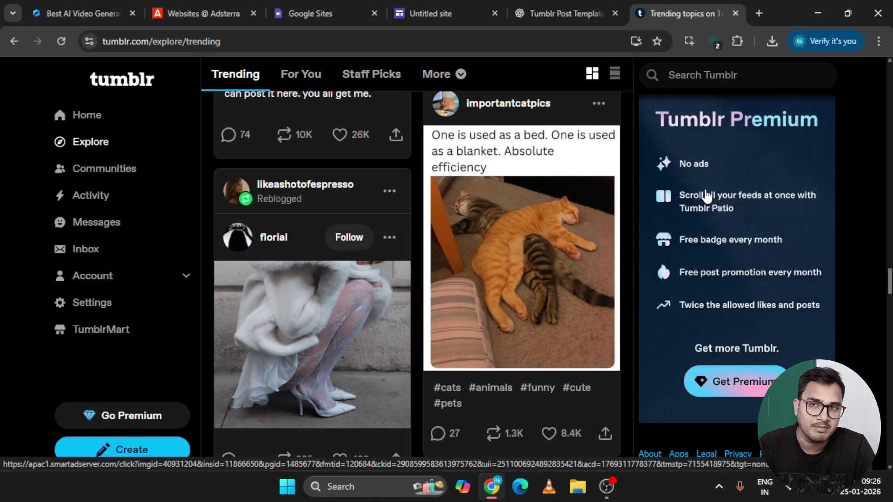
pyautogui.click(237, 4)
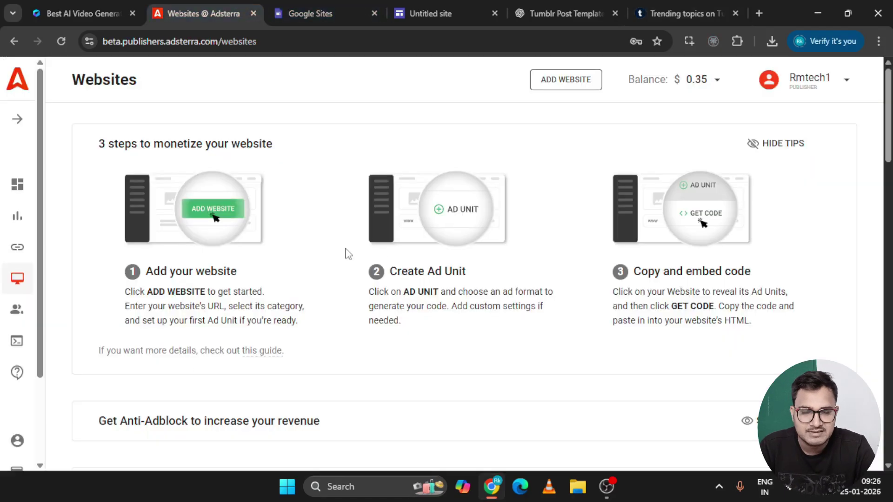
pyautogui.click(433, 18)
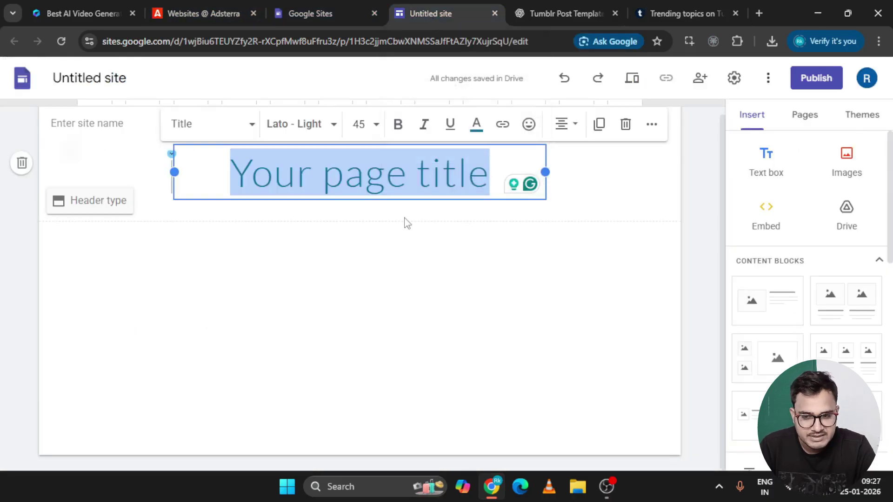
pyautogui.click(216, 7)
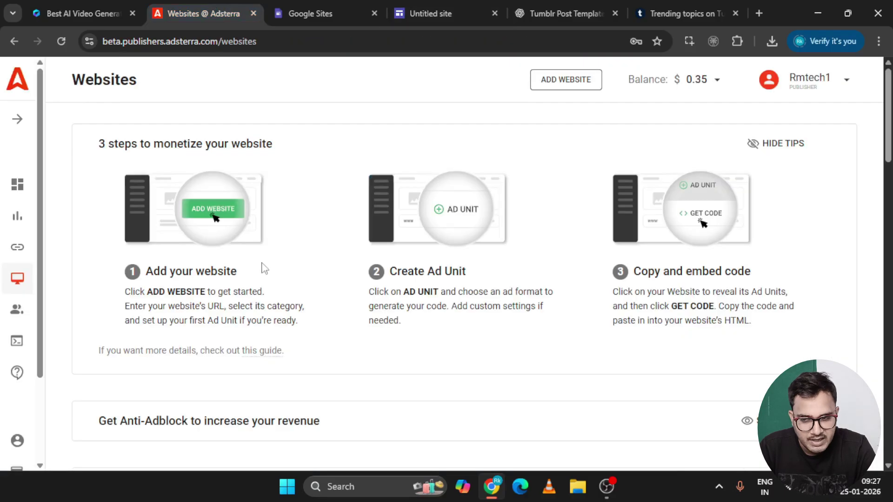
pyautogui.click(438, 13)
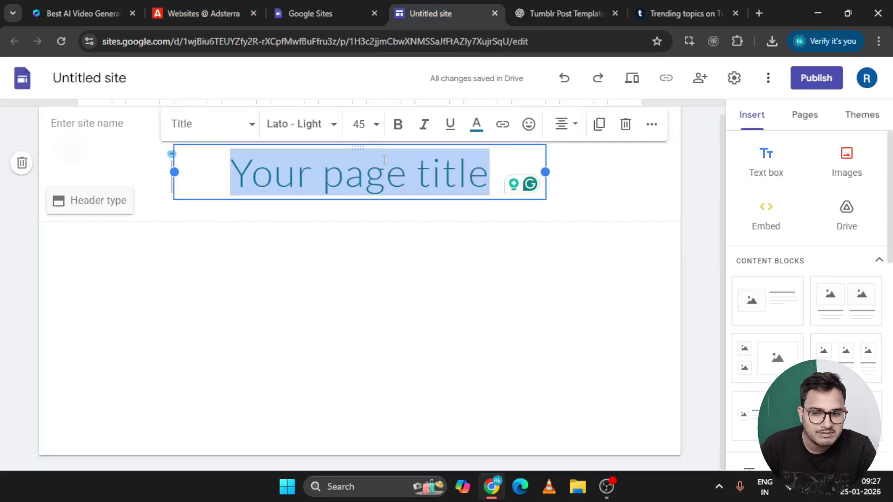
# Step: Replace the page title with "AI Tools Se Blog Post Kaise Banaye (Complete Guide)" and make it bold
pyautogui.write('AI Tools Se Blog Post Kaise Banaye (Complete Guide)')
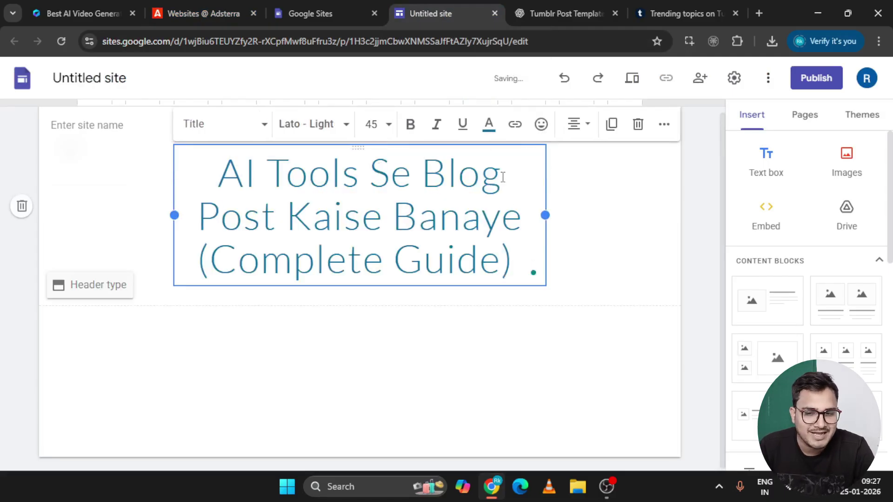
pyautogui.click(409, 132)
pyautogui.hotkey('ctrl', 'a')
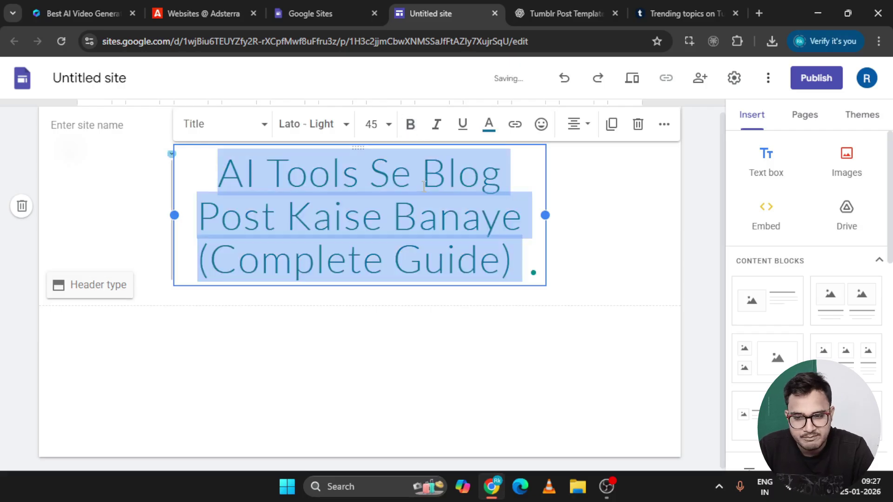
pyautogui.click(410, 133)
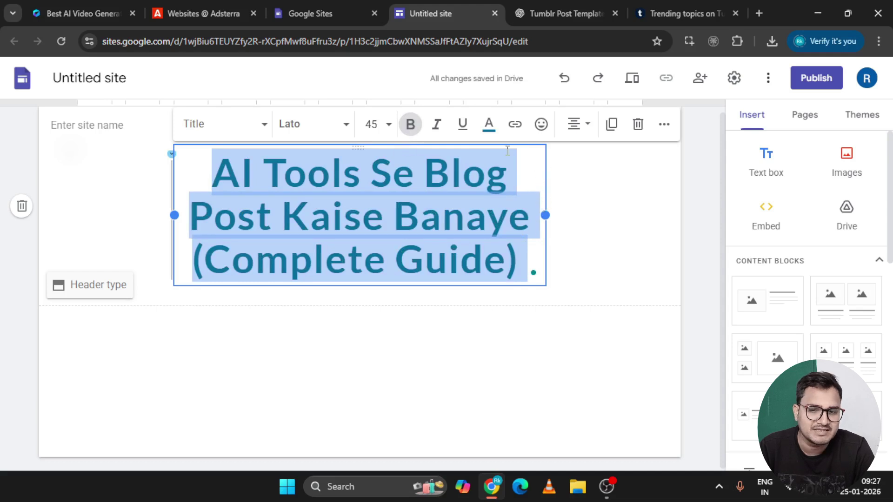
# Step: Widen the title's text box and break the line so that "(Complete Guide)" sits on its own line
pyautogui.moveTo(545, 216); pyautogui.dragTo(643, 216)
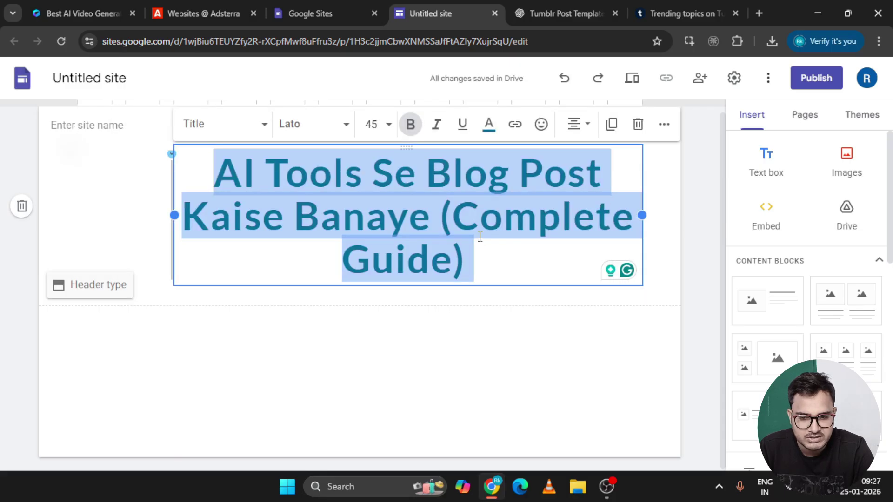
pyautogui.click(436, 223)
pyautogui.press('Return')
pyautogui.press('BackSpace')
pyautogui.click(593, 319)
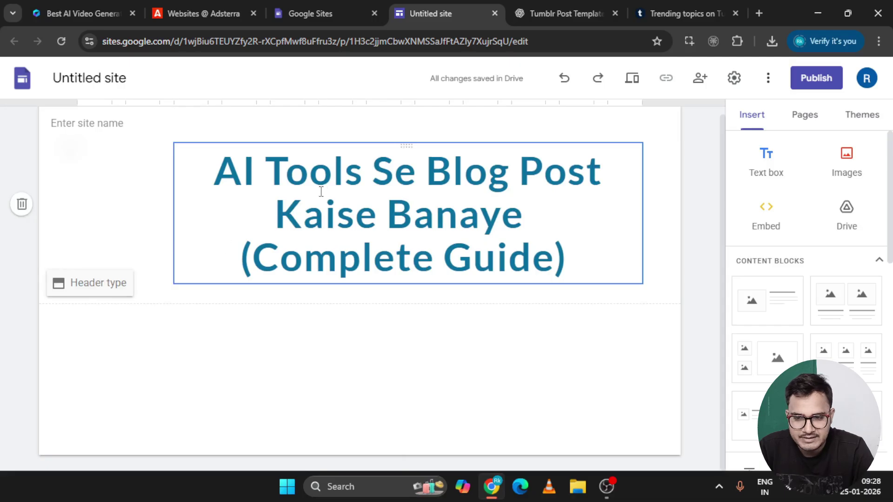
# Step: Change the text colour of the whole page title to black (#000000)
pyautogui.hotkey('ctrl', 'a')
pyautogui.doubleClick(356, 215)
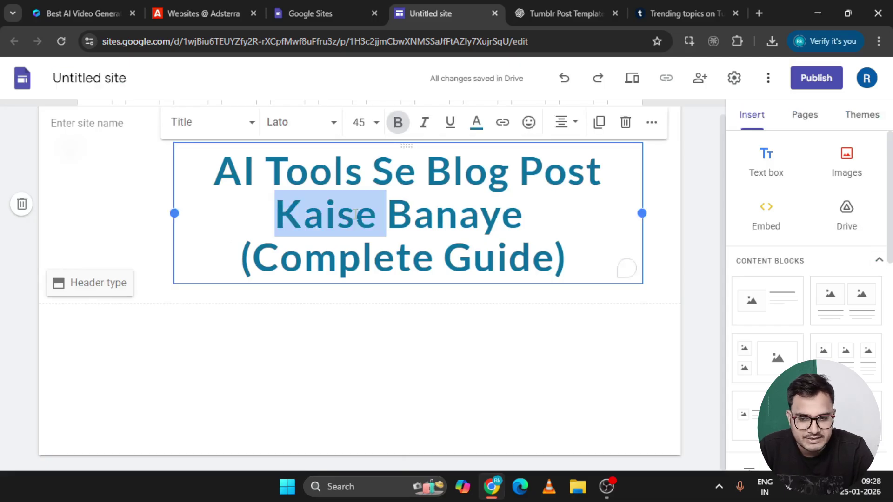
pyautogui.hotkey('ctrl', 'a')
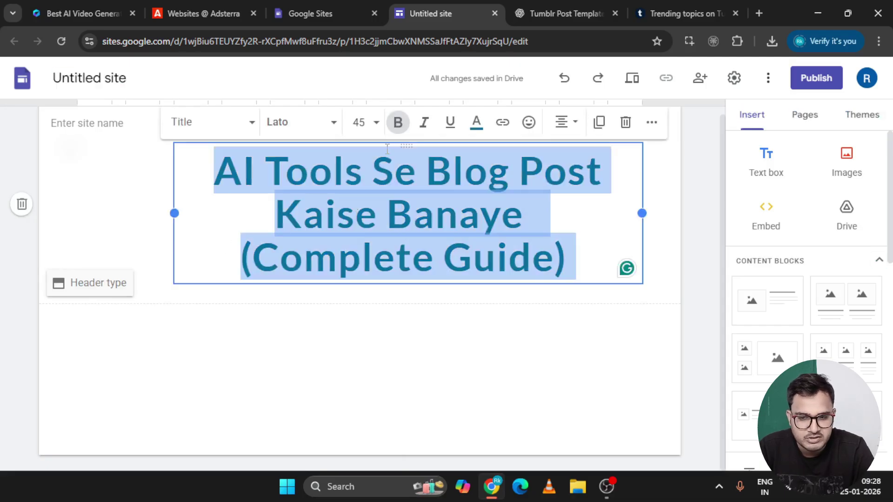
pyautogui.click(476, 121)
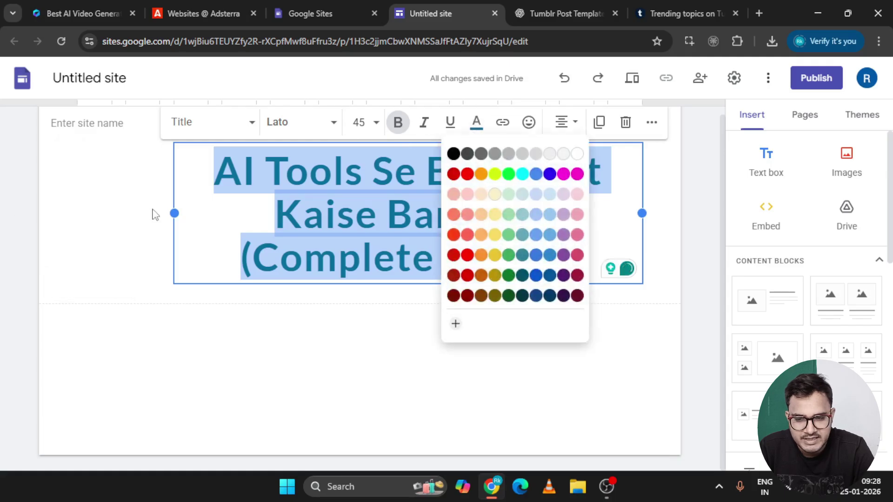
pyautogui.click(454, 154)
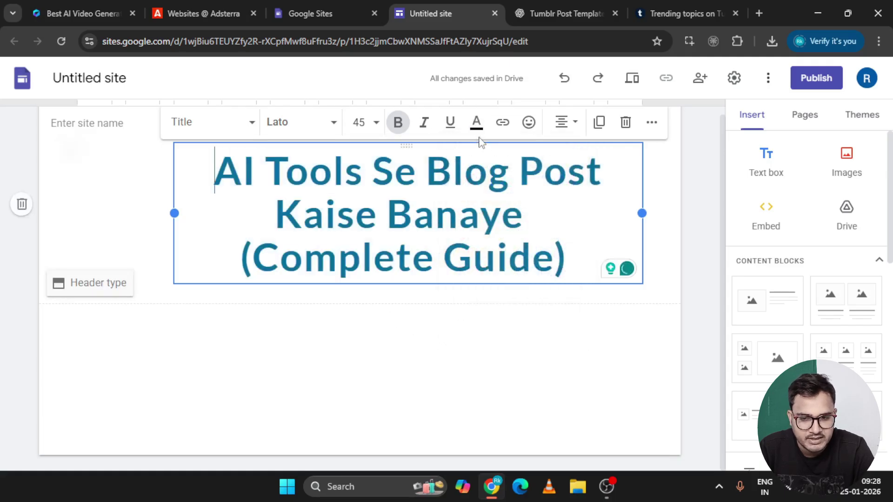
pyautogui.tripleClick(447, 215)
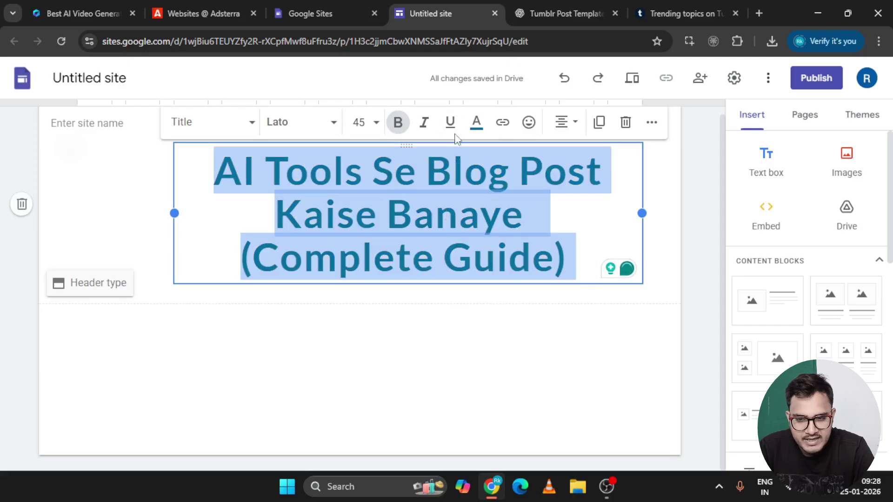
pyautogui.click(476, 122)
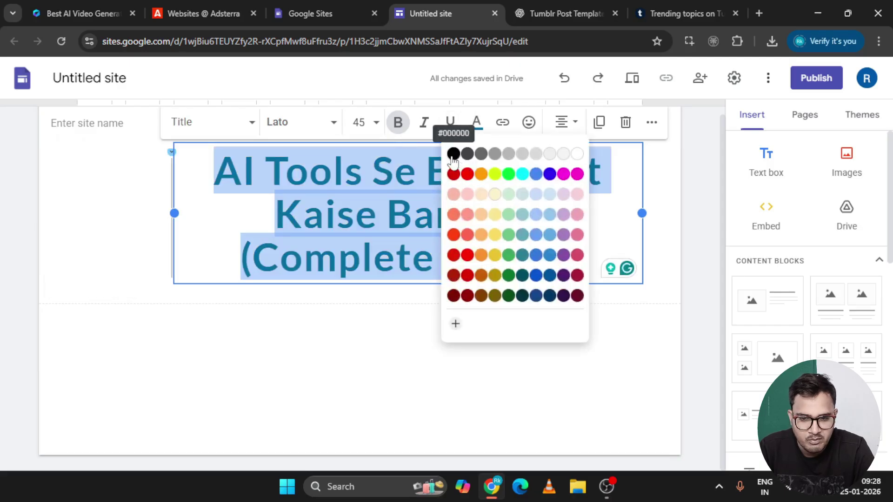
pyautogui.click(453, 155)
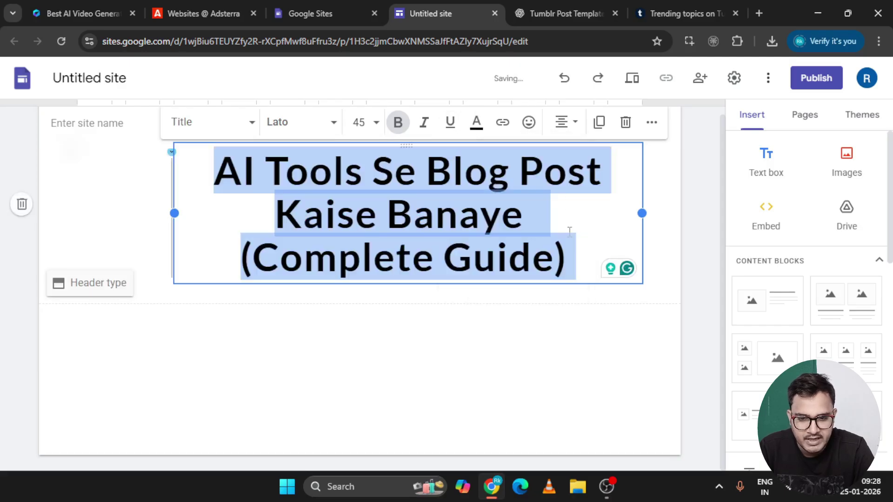
pyautogui.click(576, 318)
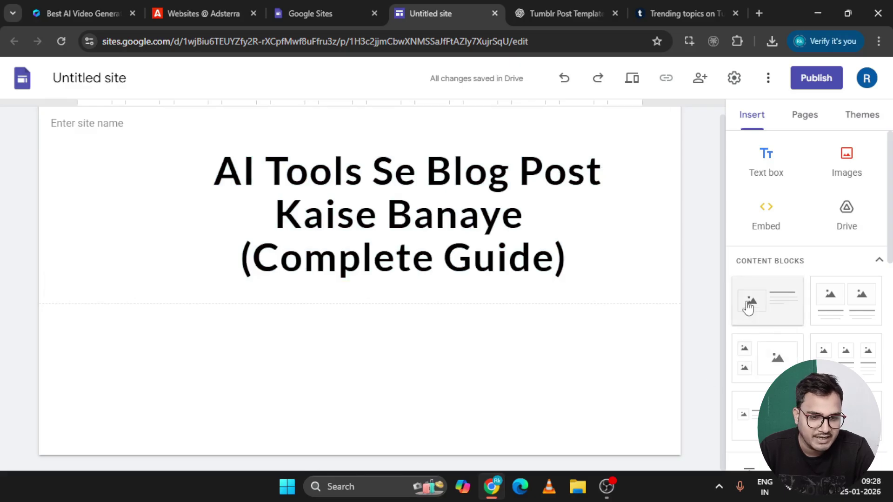
# Step: Upload the "Learn AI Tools for Creating Social Media Posts" image below the page title and review its original in the ChatGPT conversation
pyautogui.click(851, 176)
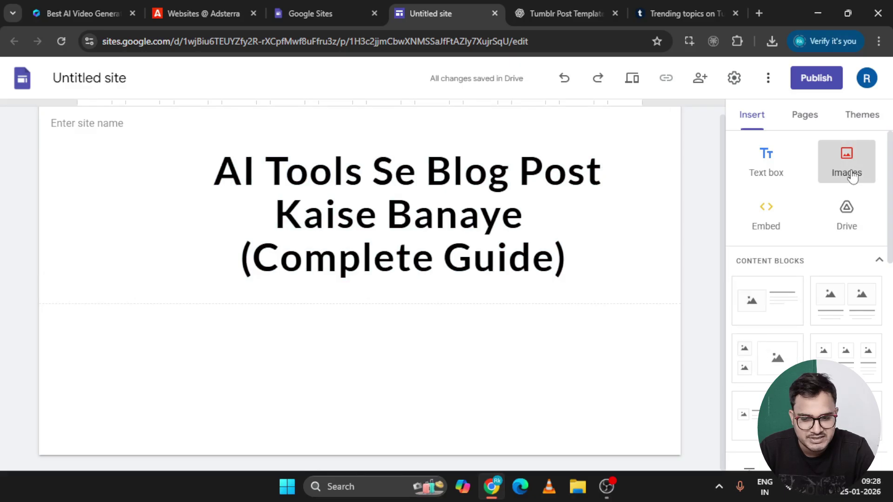
pyautogui.click(848, 205)
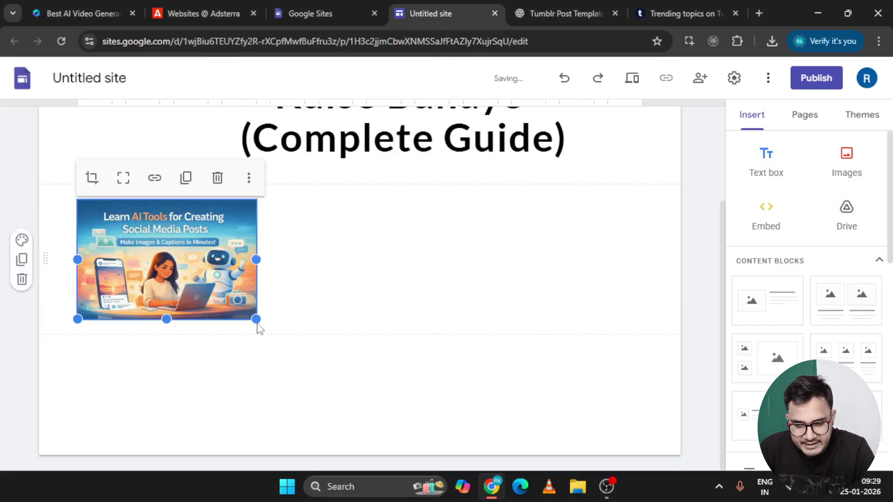
pyautogui.click(538, 7)
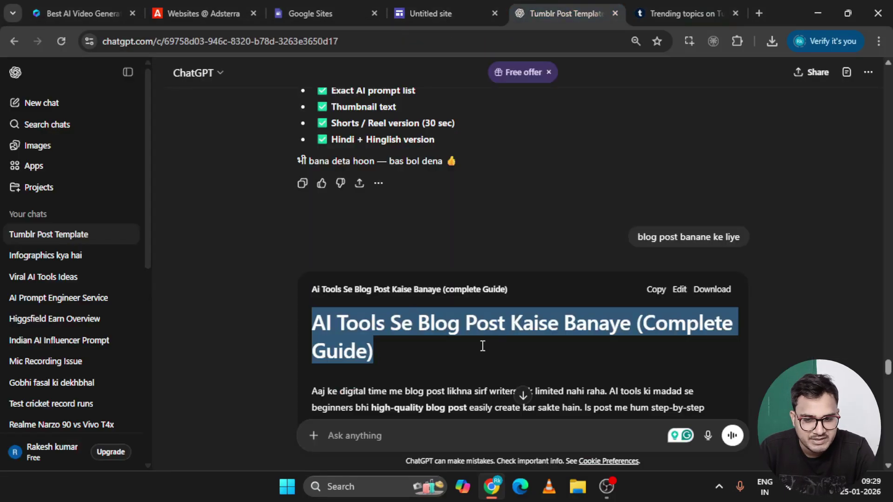
pyautogui.scroll(-20, 465, 231)
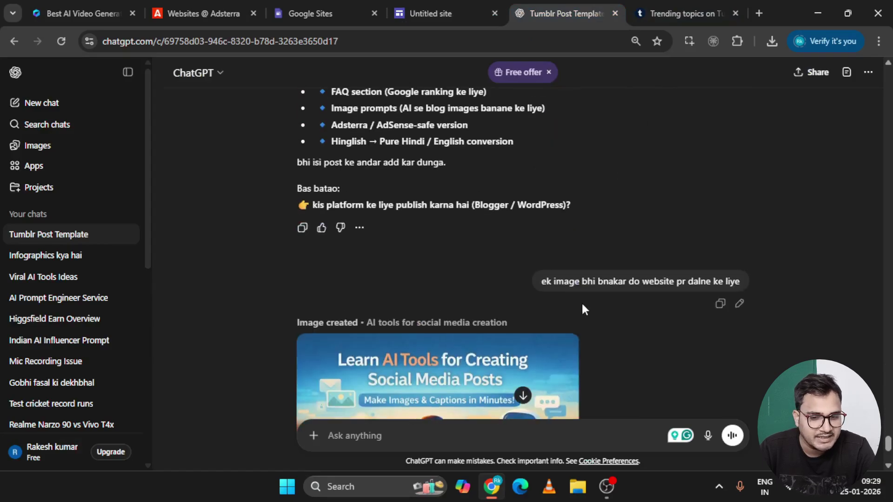
pyautogui.scroll(-2, 635, 322)
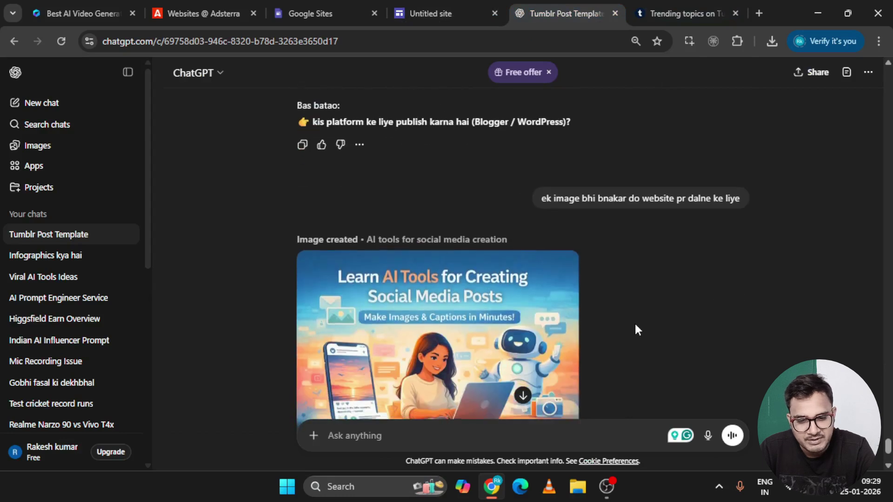
pyautogui.scroll(-3, 409, 315)
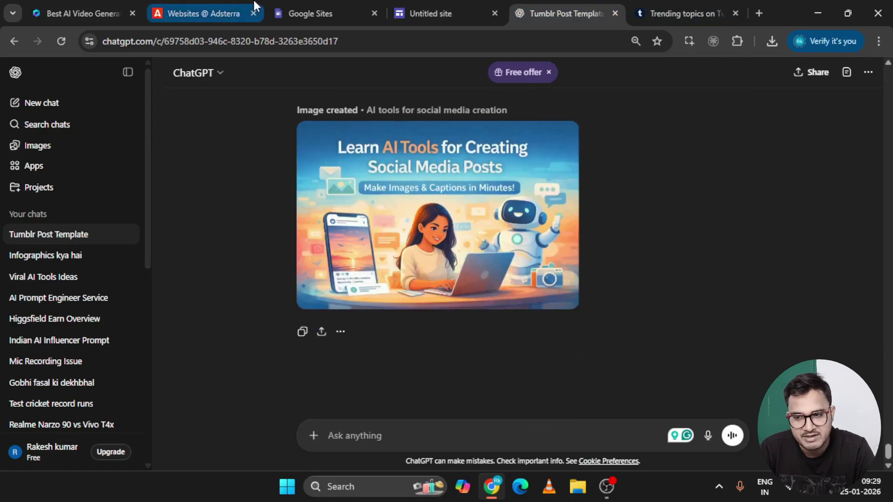
pyautogui.click(409, 7)
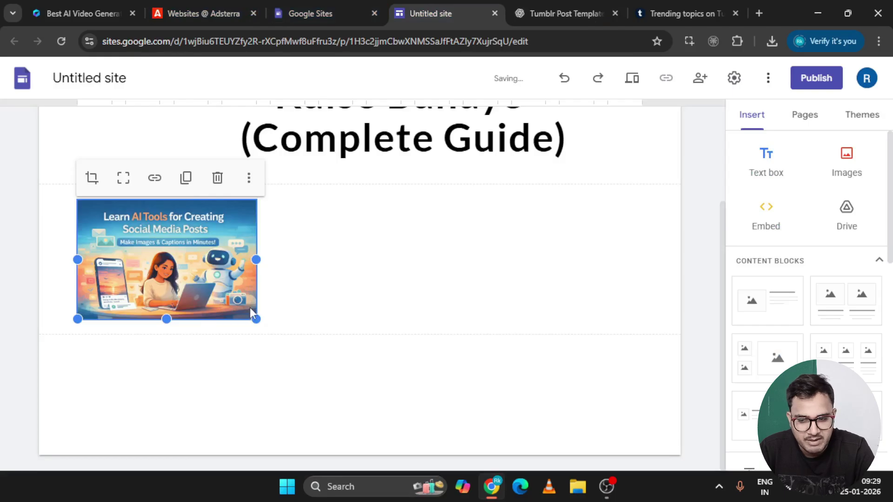
# Step: Try enlarging the inserted image, undo the resize, and centre the image beneath the page title
pyautogui.moveTo(256, 318); pyautogui.dragTo(550, 334)
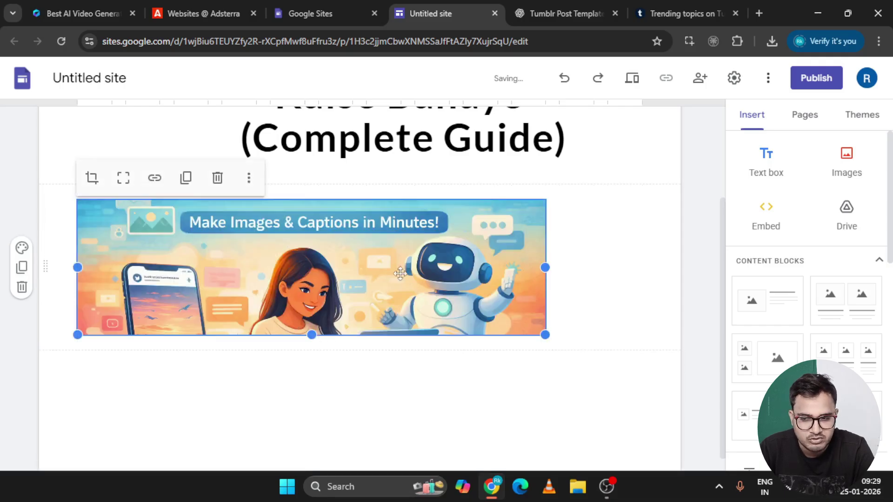
pyautogui.hotkey('ctrl', 'z')
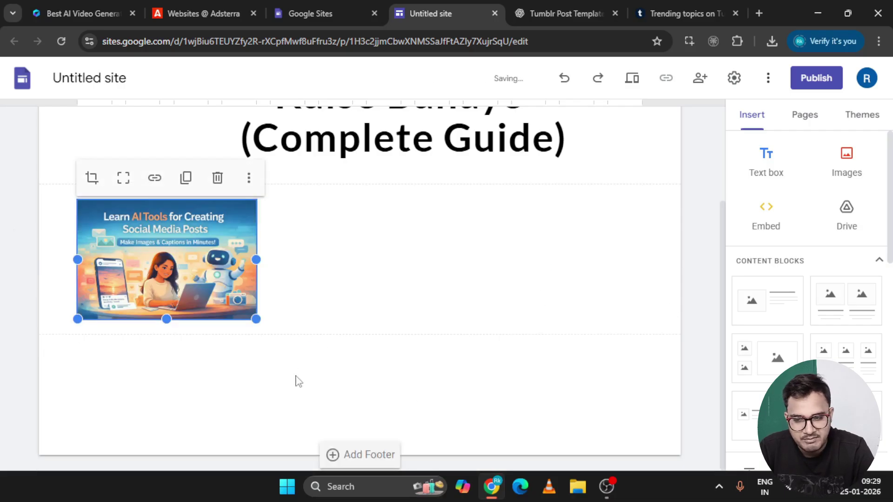
pyautogui.moveTo(209, 270); pyautogui.dragTo(368, 242)
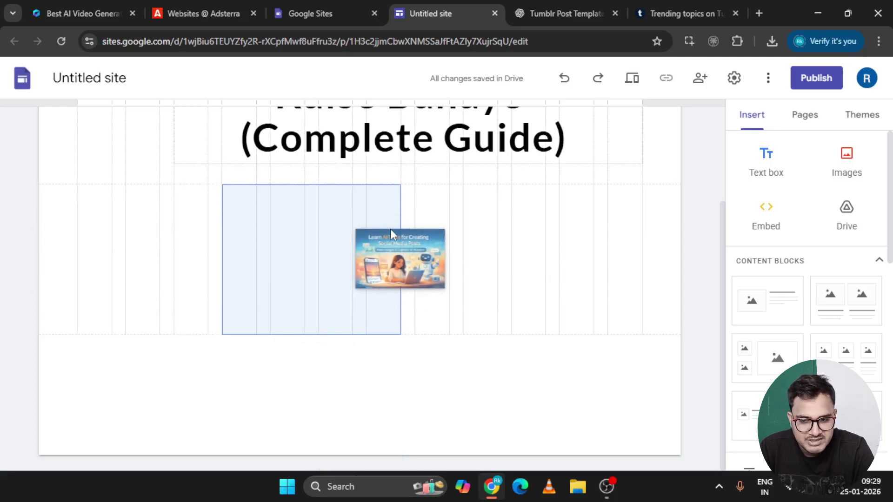
pyautogui.moveTo(401, 236); pyautogui.dragTo(400, 236)
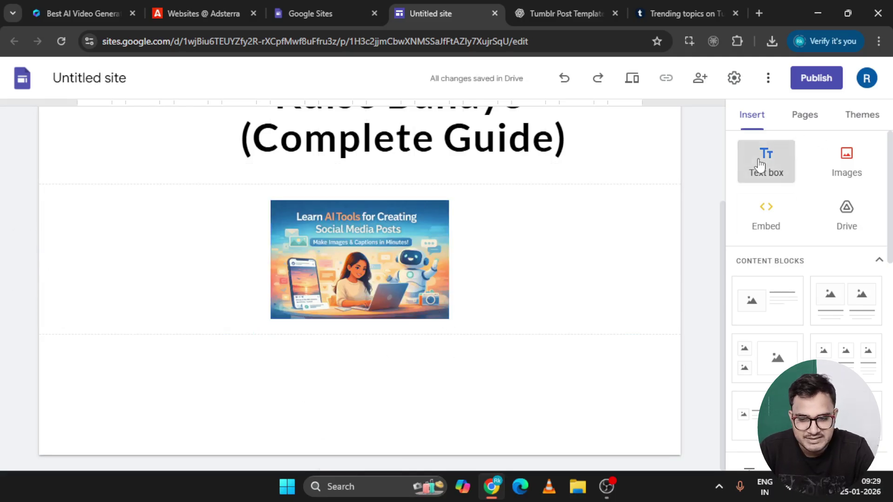
# Step: Add a text box below the image and paste in the full blog post copied from ChatGPT
pyautogui.moveTo(760, 164); pyautogui.dragTo(356, 372)
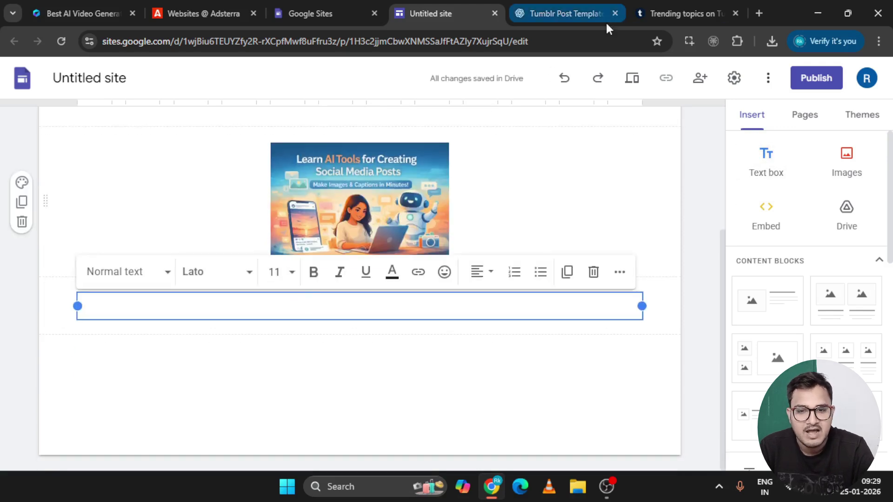
pyautogui.click(553, 19)
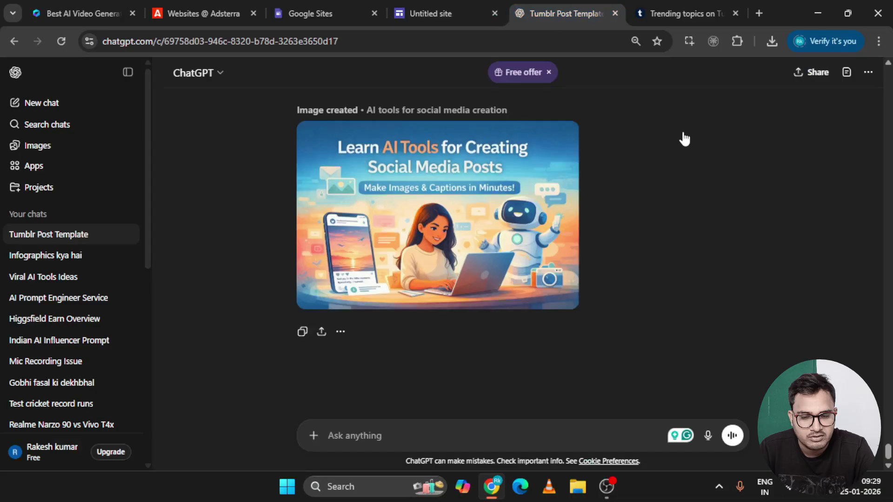
pyautogui.scroll(20, 667, 151)
pyautogui.scroll(10, 669, 152)
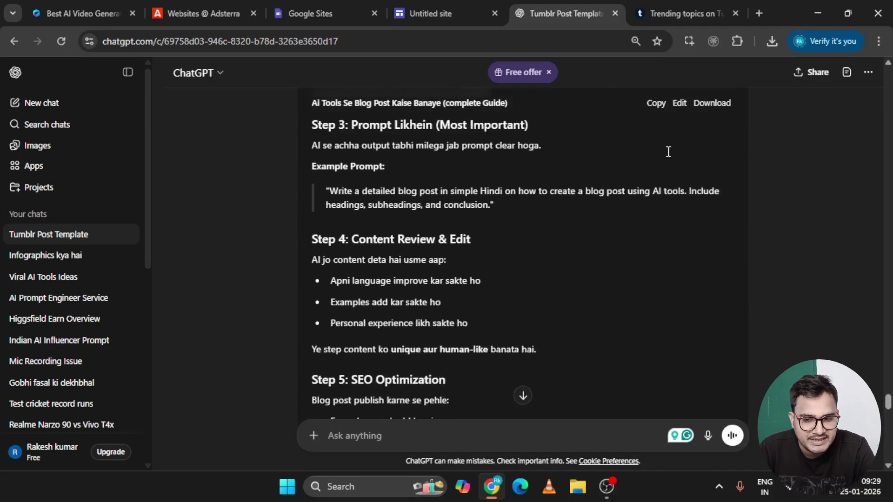
pyautogui.click(661, 111)
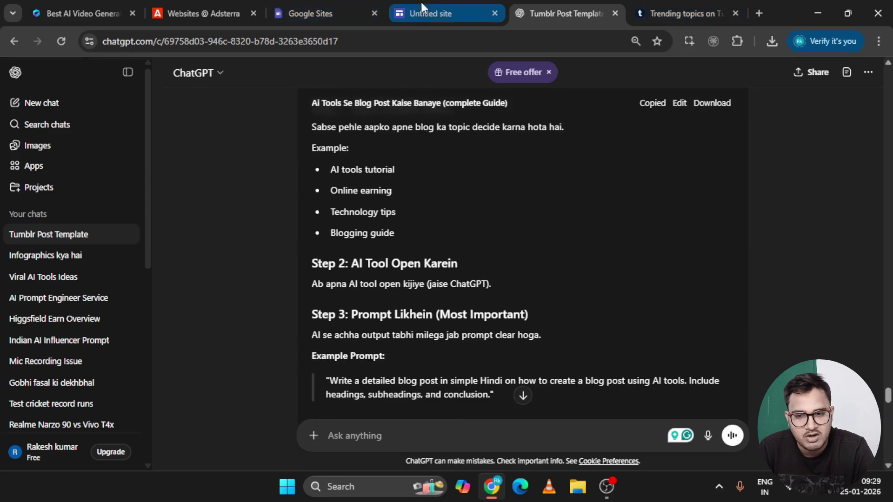
pyautogui.click(418, 9)
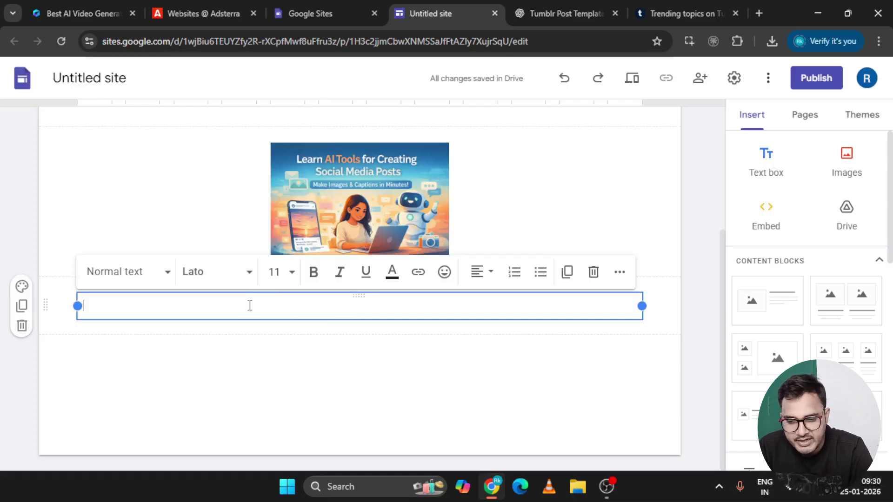
pyautogui.hotkey('ctrl', 'v')
# Step: Delete the "Note:" paragraph that follows the Conclusion at the end of the pasted blog post
pyautogui.scroll(-15, 497, 389)
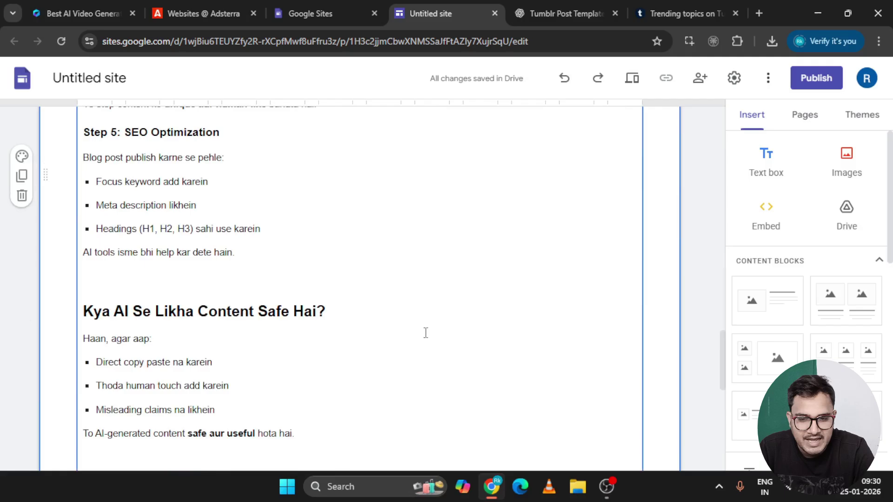
pyautogui.scroll(-10, 425, 335)
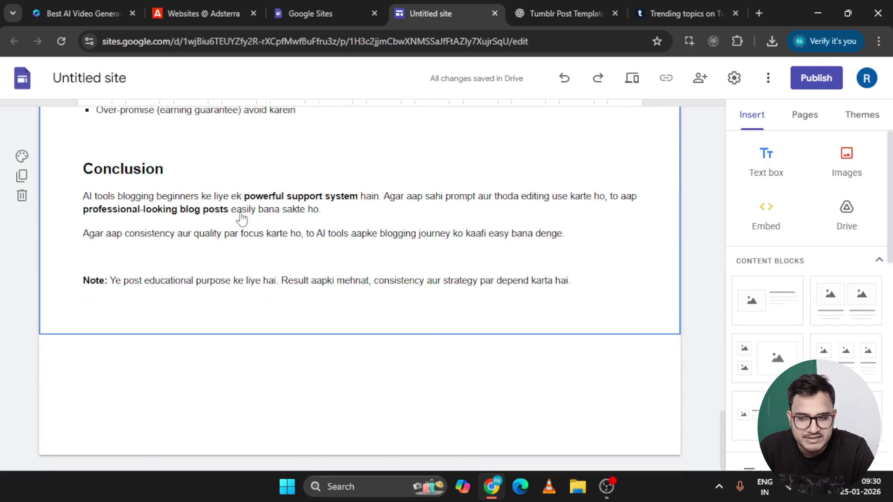
pyautogui.doubleClick(87, 282)
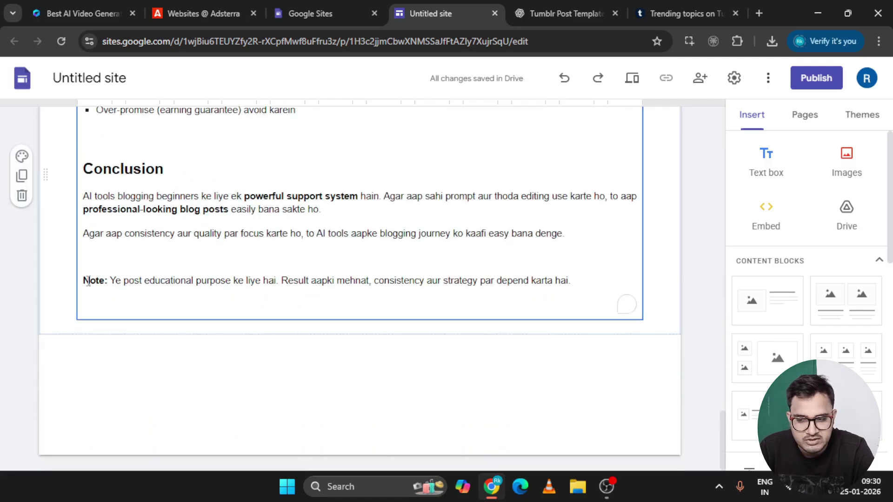
pyautogui.tripleClick(87, 281)
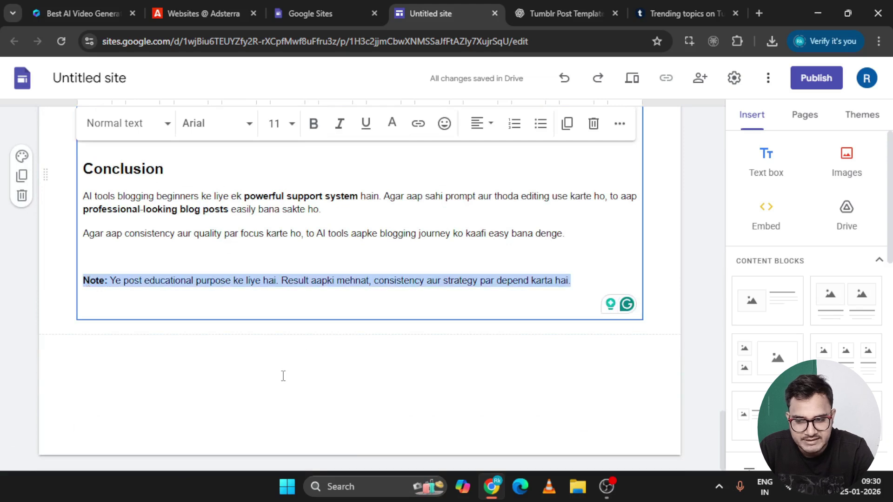
pyautogui.press('BackSpace')
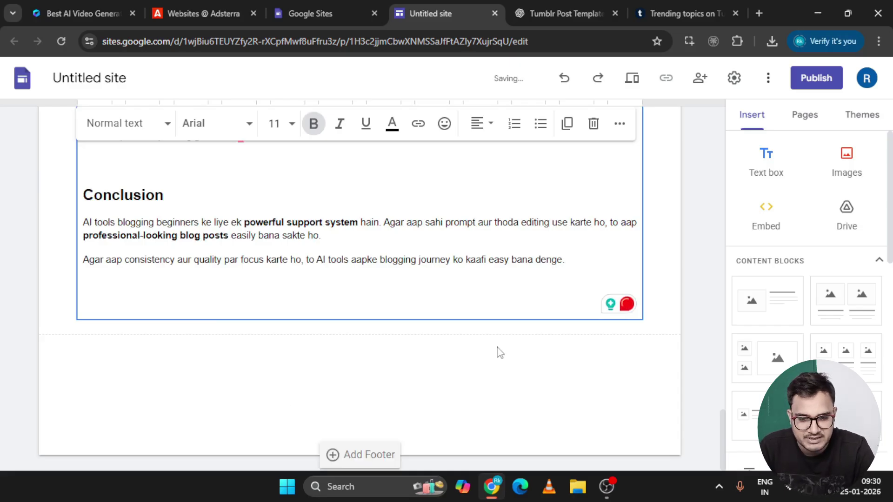
# Step: Enter "Ai Testing" as the site name in the page header
pyautogui.scroll(20, 497, 353)
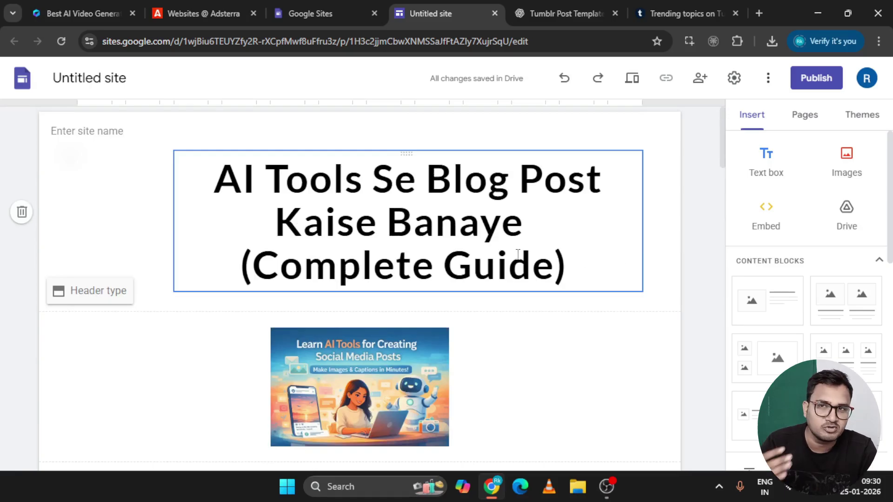
pyautogui.click(118, 133)
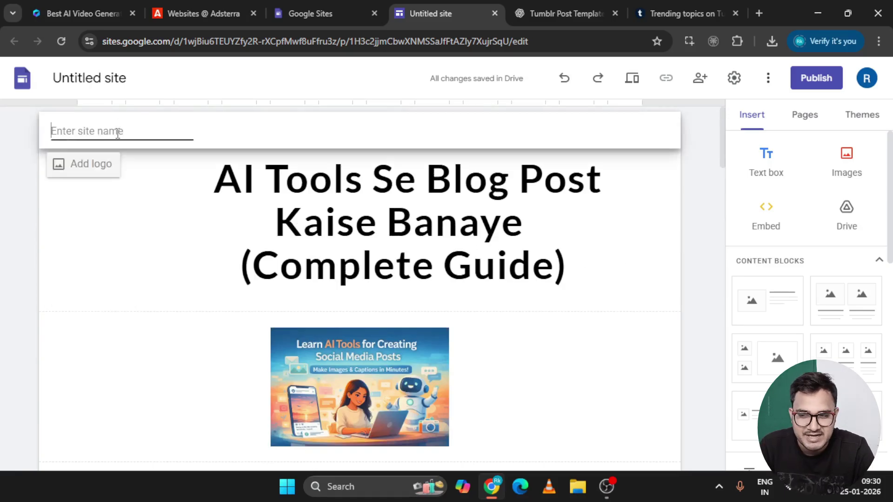
pyautogui.write('Ai Testing')
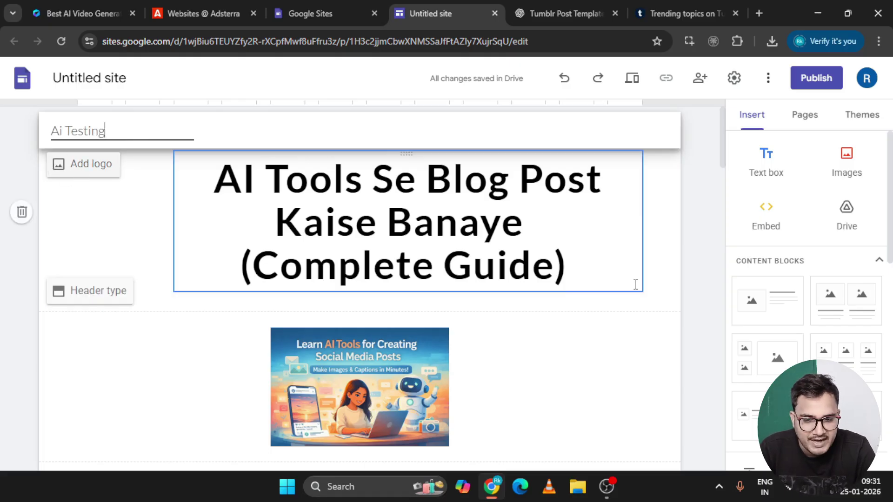
# Step: Place the cursor in the blank line above "AI Se Blog Post Banane Ke Fayde" and open the HTML embed code entry
pyautogui.scroll(-15, 634, 244)
pyautogui.scroll(-5, 541, 271)
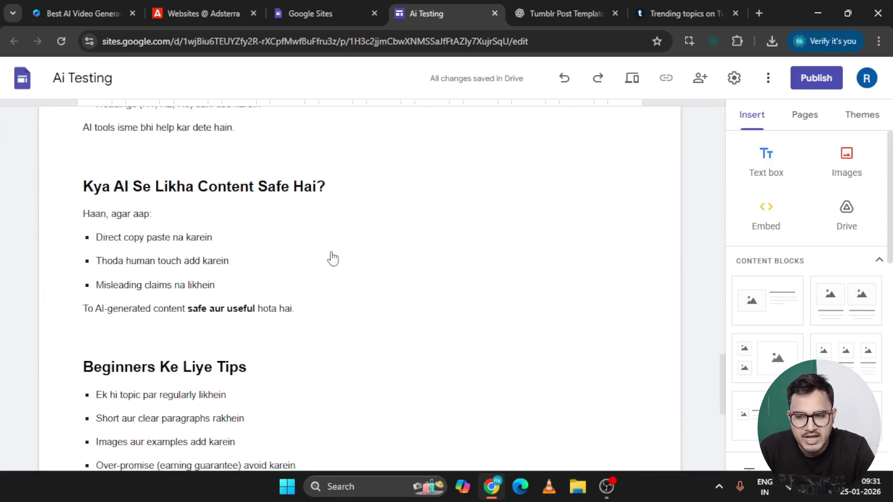
pyautogui.scroll(-6, 273, 232)
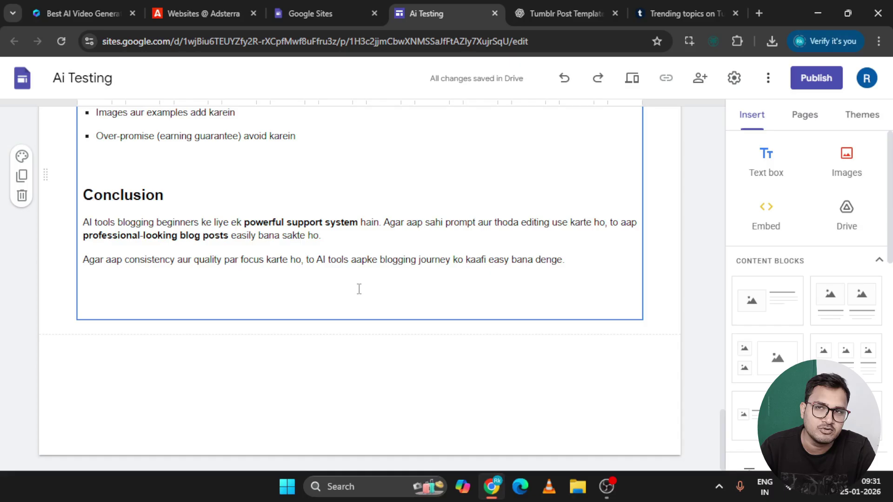
pyautogui.scroll(20, 359, 288)
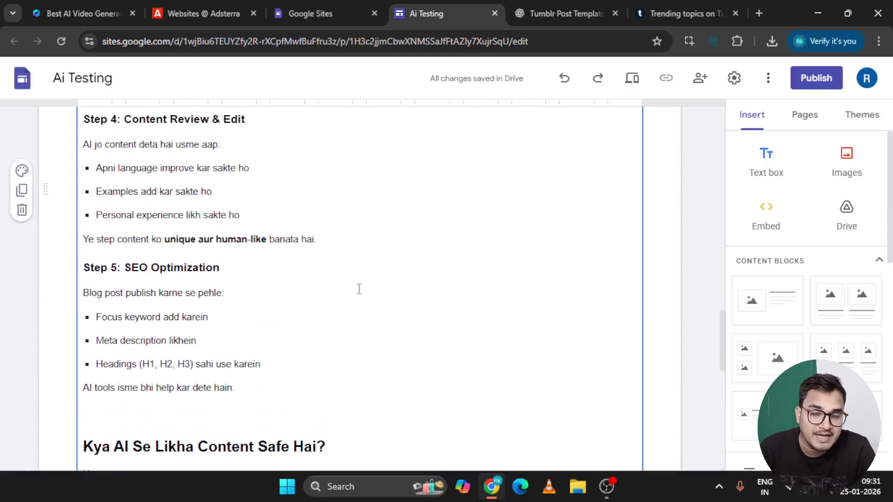
pyautogui.scroll(6, 372, 233)
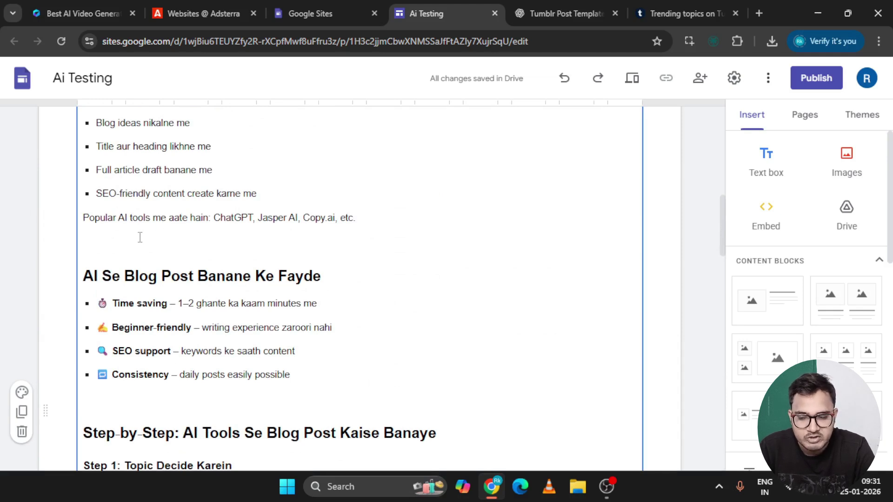
pyautogui.click(97, 248)
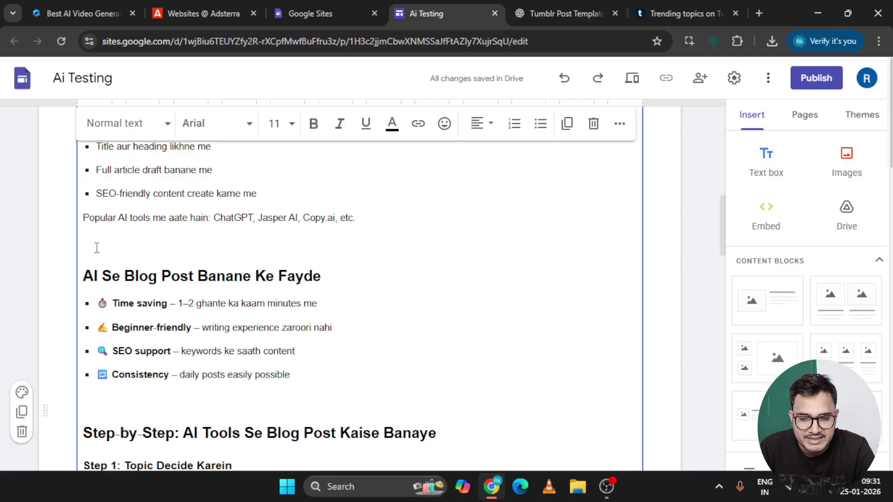
pyautogui.click(763, 225)
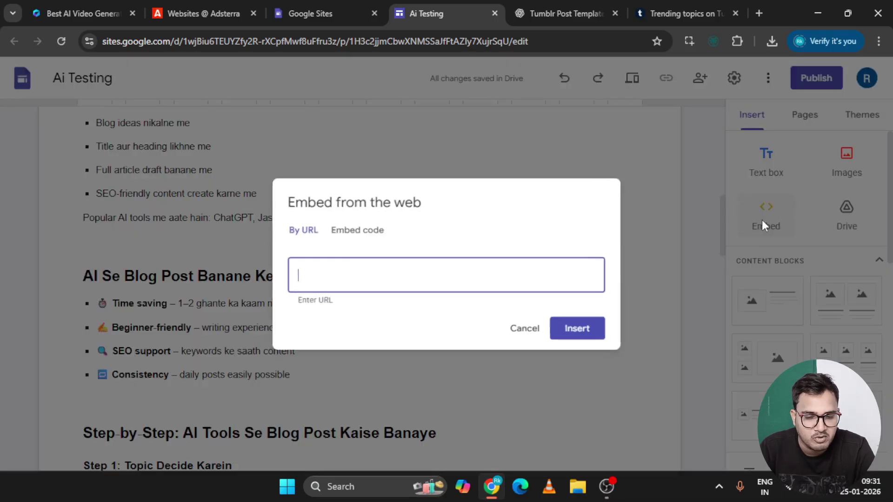
pyautogui.click(342, 241)
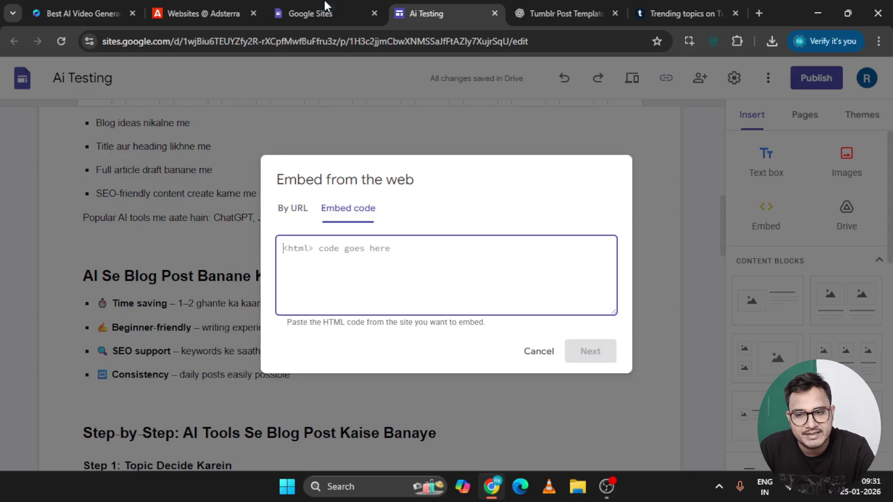
# Step: Switch to Adsterra and resubmit the inactive Banner 468x60 and Banner 300x250 ad units of chutkule123321.blogspot.com
pyautogui.click(215, 4)
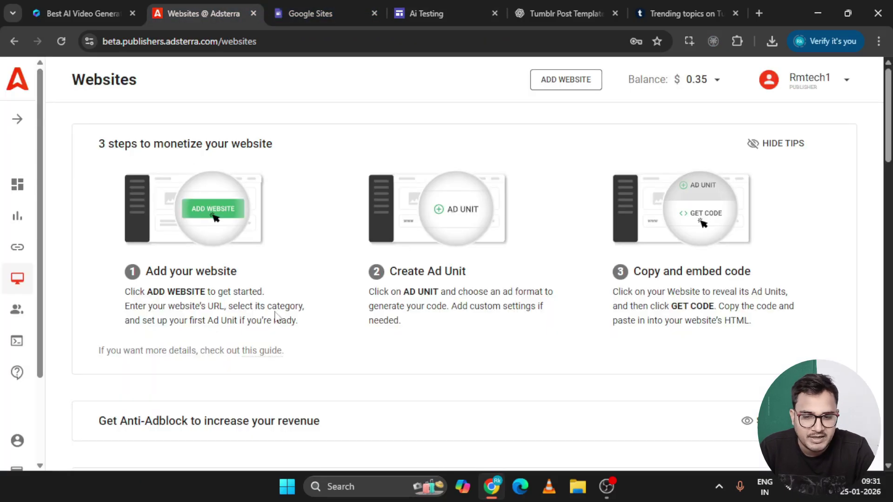
pyautogui.scroll(-10, 357, 389)
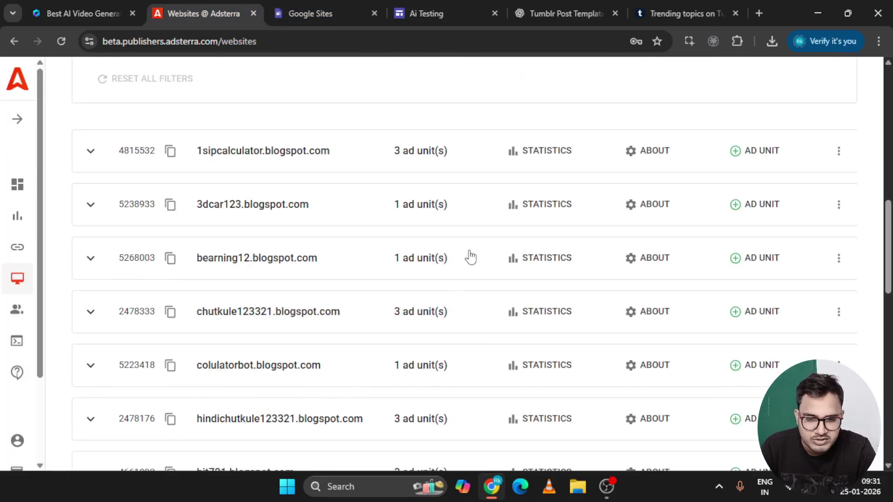
pyautogui.scroll(5, 698, 233)
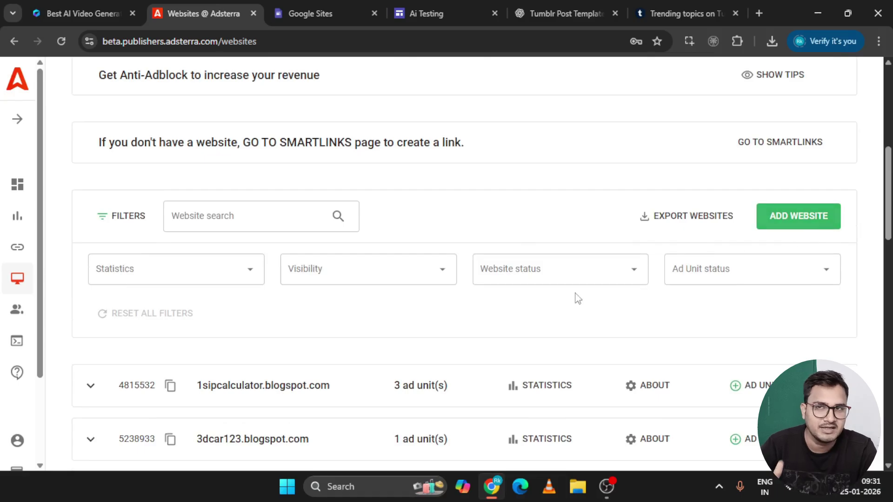
pyautogui.scroll(-3, 576, 300)
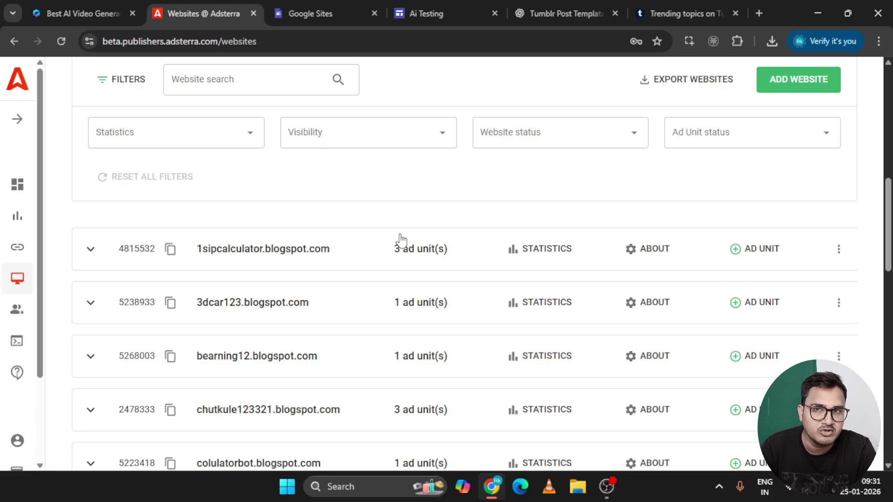
pyautogui.scroll(-2, 365, 301)
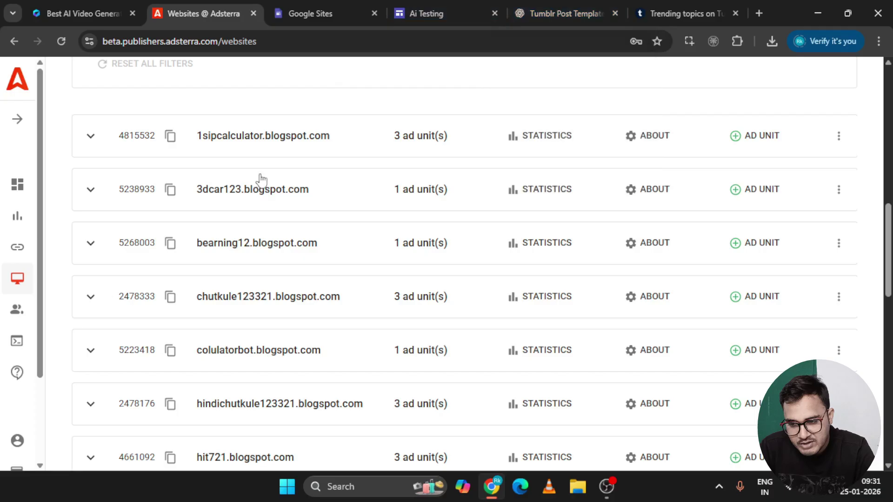
pyautogui.click(90, 245)
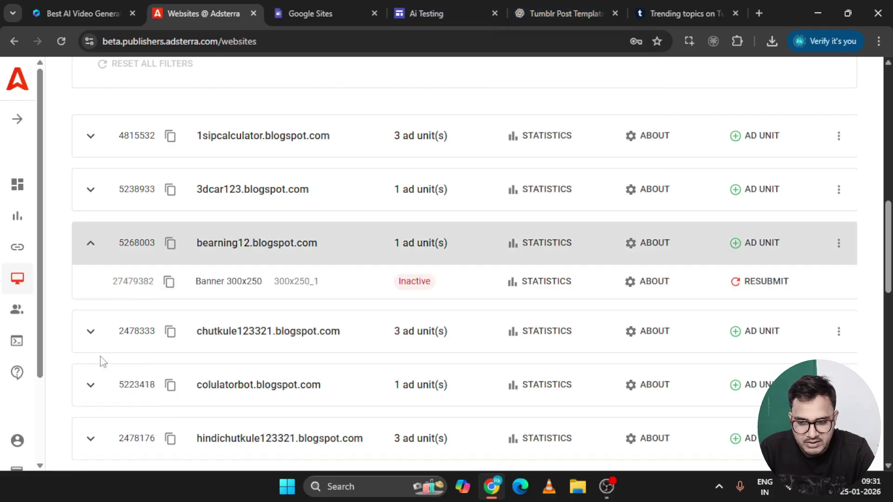
pyautogui.click(90, 331)
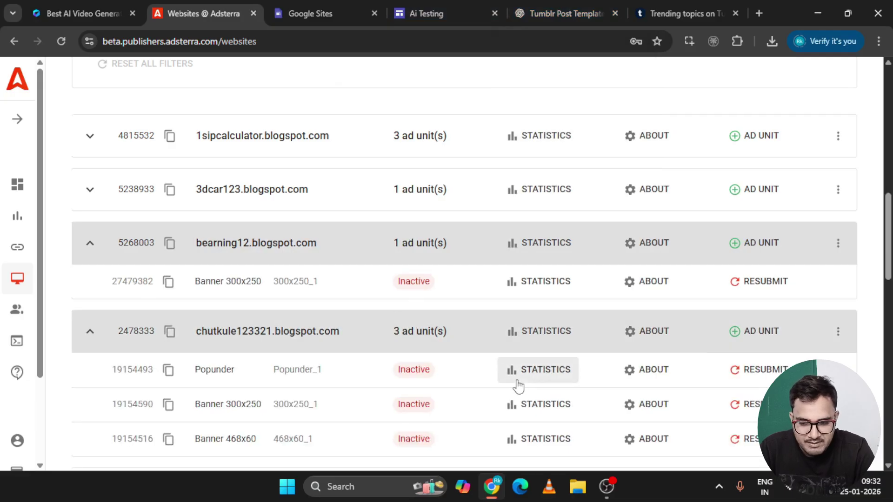
pyautogui.click(743, 439)
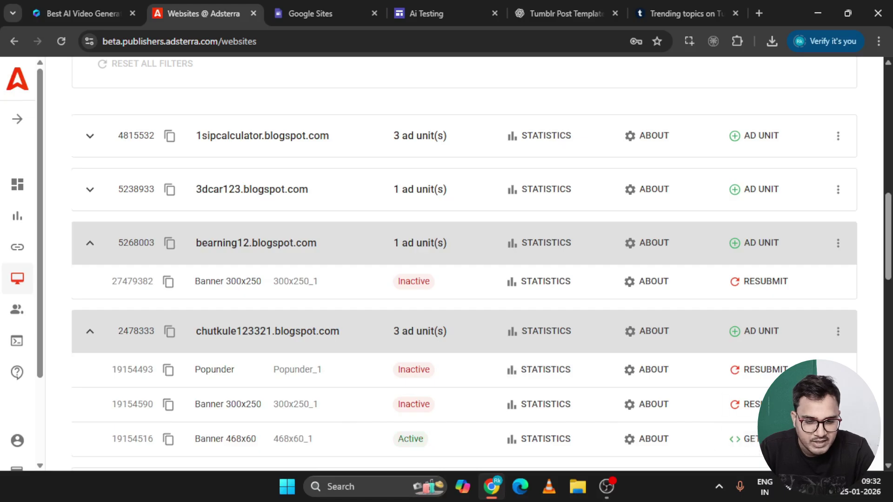
pyautogui.click(745, 404)
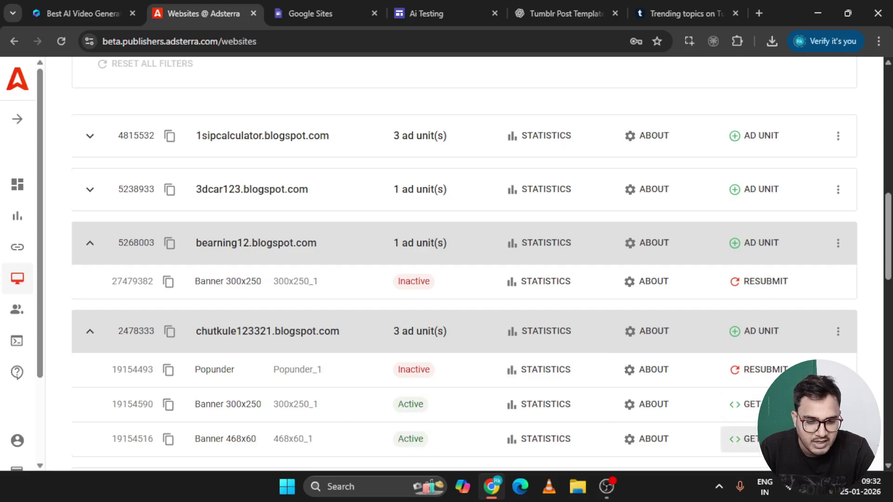
# Step: Copy the ad code of the Banner 468x60 unit for chutkule123321.blogspot.com
pyautogui.click(744, 440)
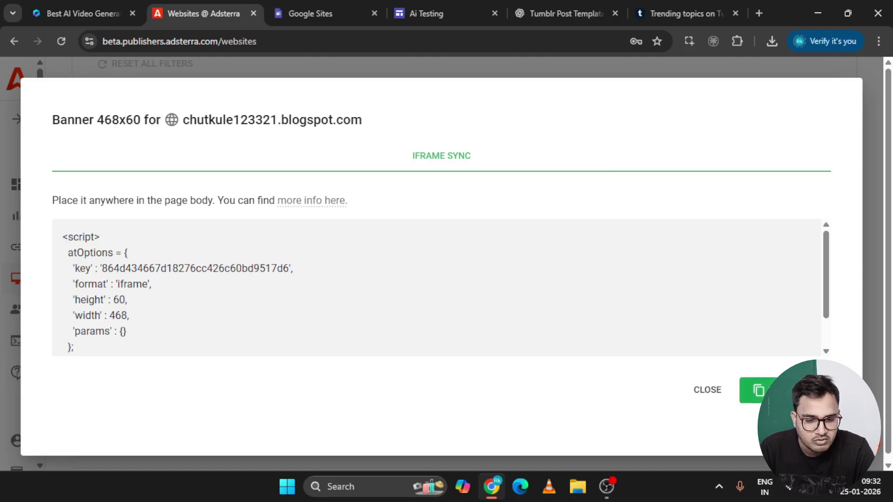
pyautogui.click(759, 391)
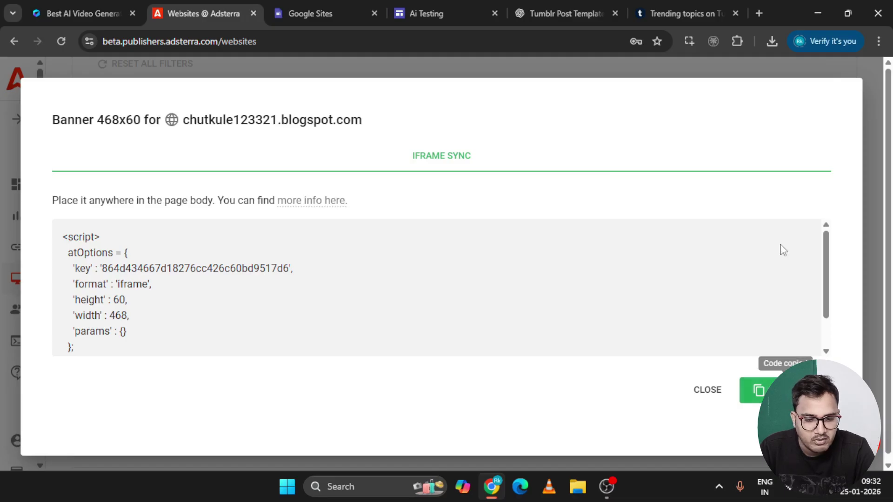
pyautogui.click(320, 10)
# Step: Return to the Ai Testing page and insert the Banner 300x250 ad code from Adsterra as an HTML embed
pyautogui.click(425, 9)
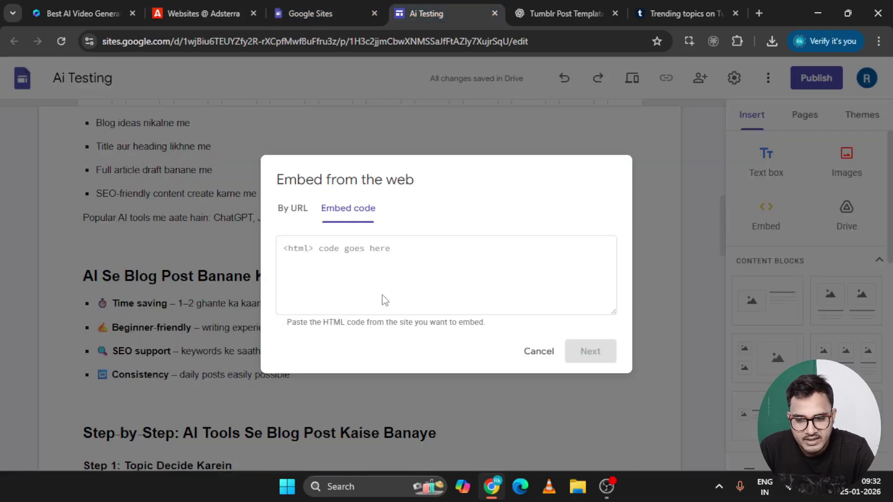
pyautogui.hotkey('ctrl', 'v')
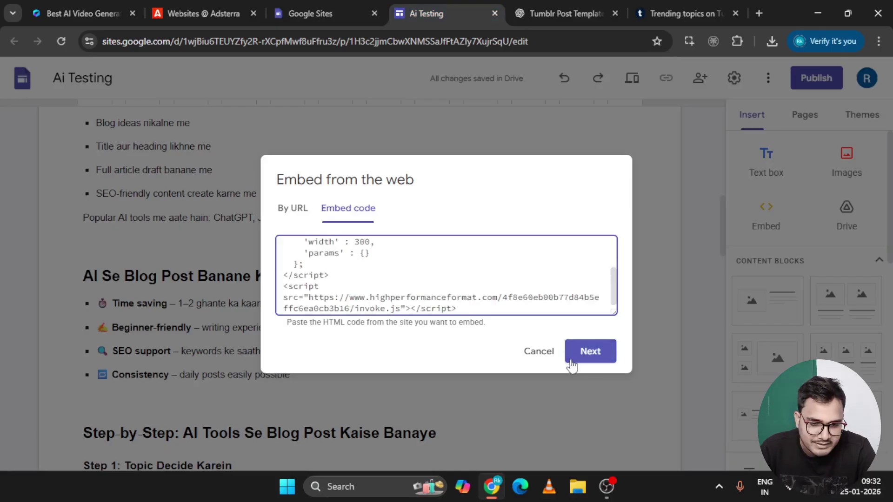
pyautogui.click(590, 351)
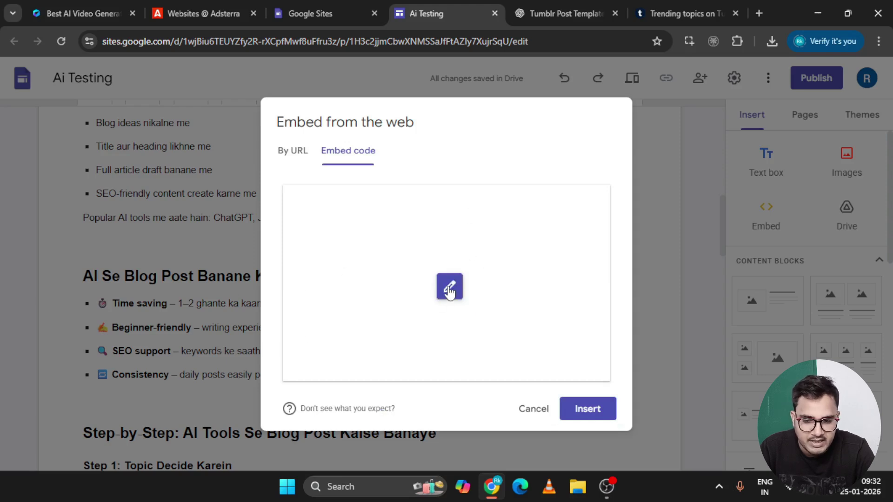
pyautogui.click(583, 416)
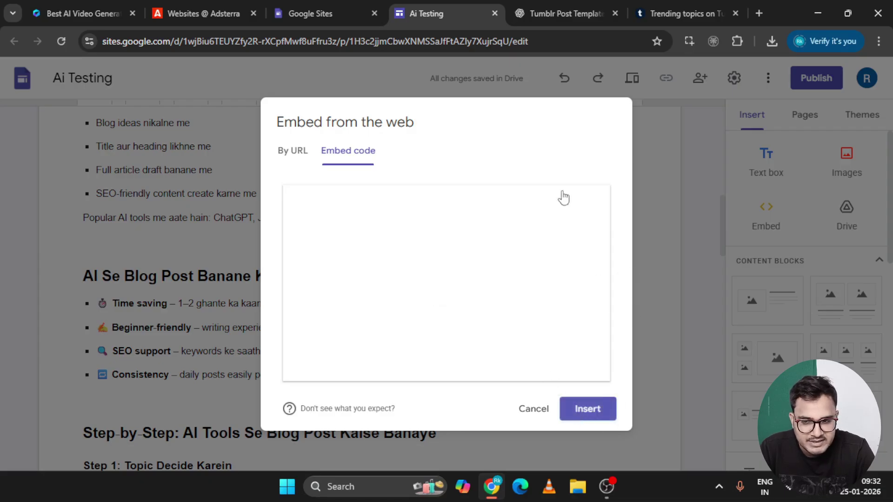
pyautogui.click(584, 410)
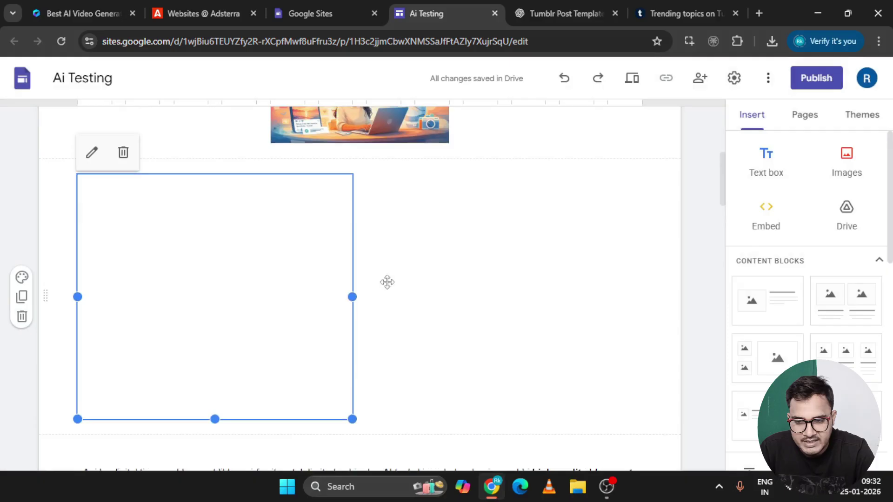
# Step: Examine where the embedded ad block sits on the page and review the blog post down to its Conclusion
pyautogui.scroll(3, 462, 283)
pyautogui.scroll(-6, 461, 282)
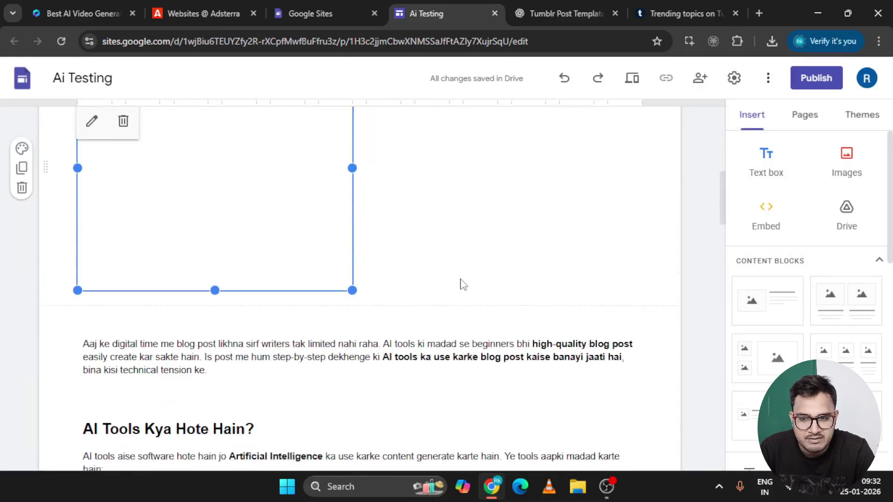
pyautogui.scroll(3, 461, 278)
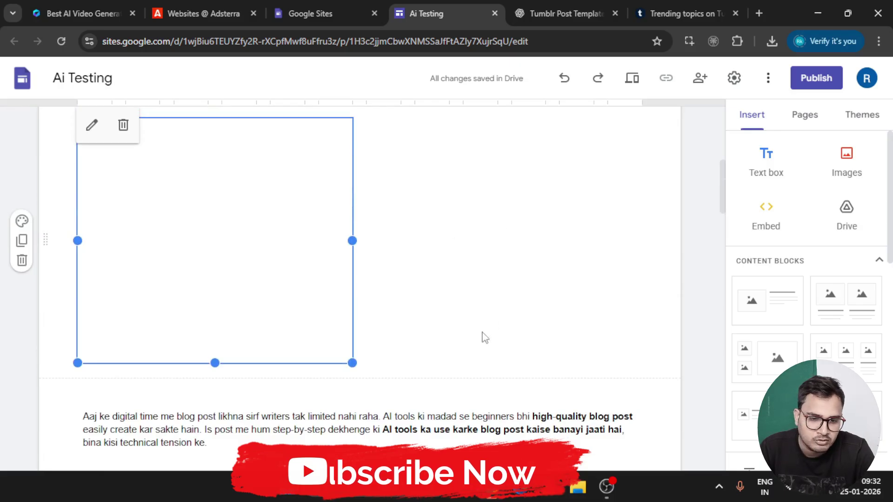
pyautogui.click(389, 399)
pyautogui.scroll(-1, 316, 432)
pyautogui.scroll(3, 316, 432)
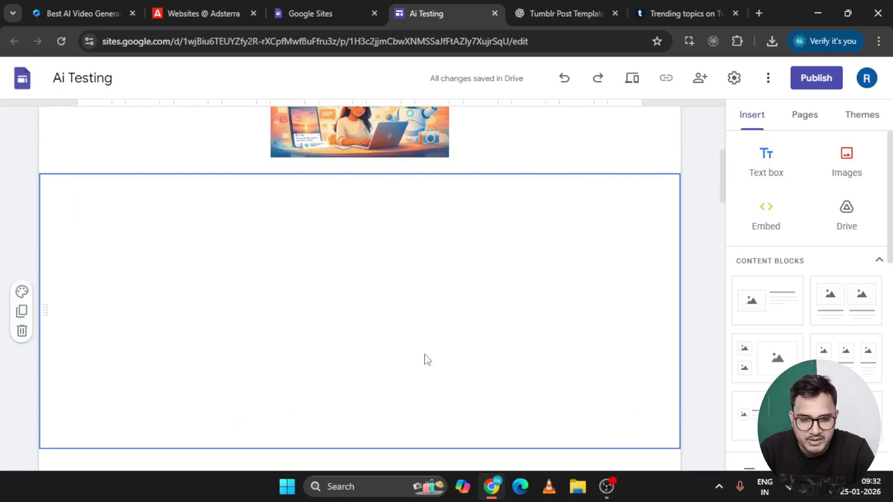
pyautogui.scroll(-4, 427, 360)
pyautogui.moveTo(260, 188); pyautogui.dragTo(132, 263)
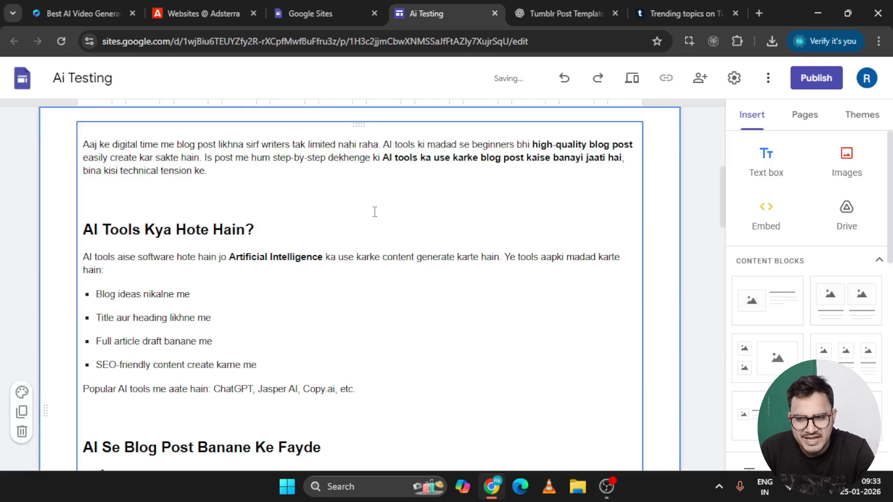
pyautogui.scroll(7, 375, 212)
pyautogui.scroll(-20, 700, 269)
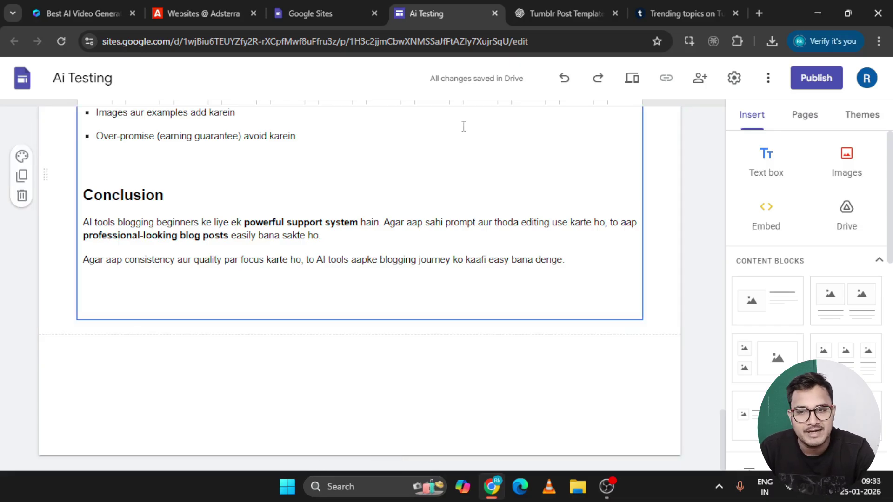
# Step: Switch to Adsterra, reactivate the DirectLink_7 smartlink and copy its link
pyautogui.moveTo(221, 19)
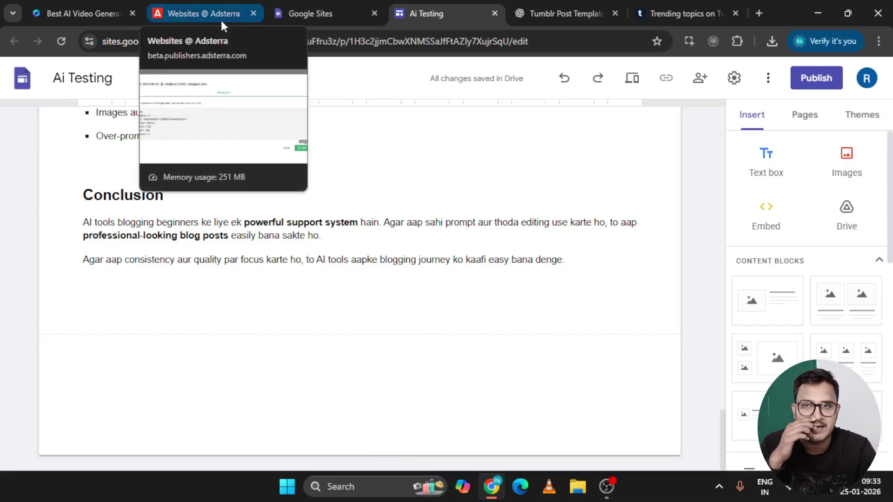
pyautogui.click(222, 20)
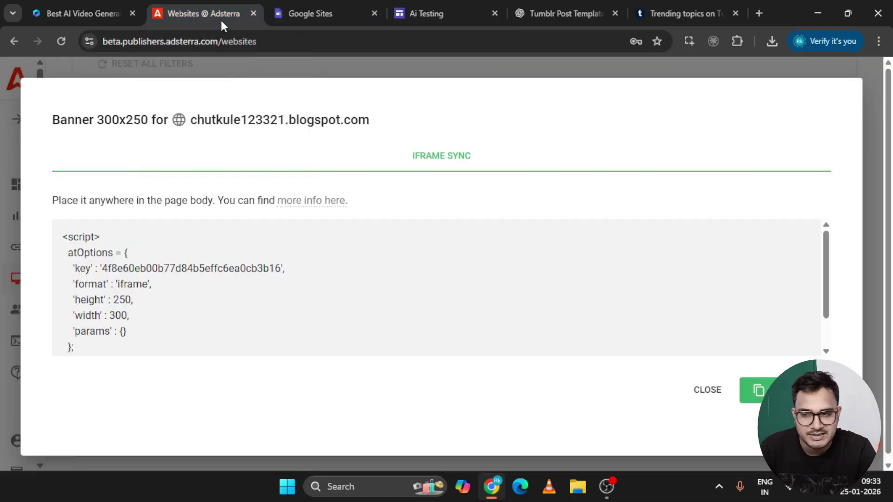
pyautogui.click(707, 391)
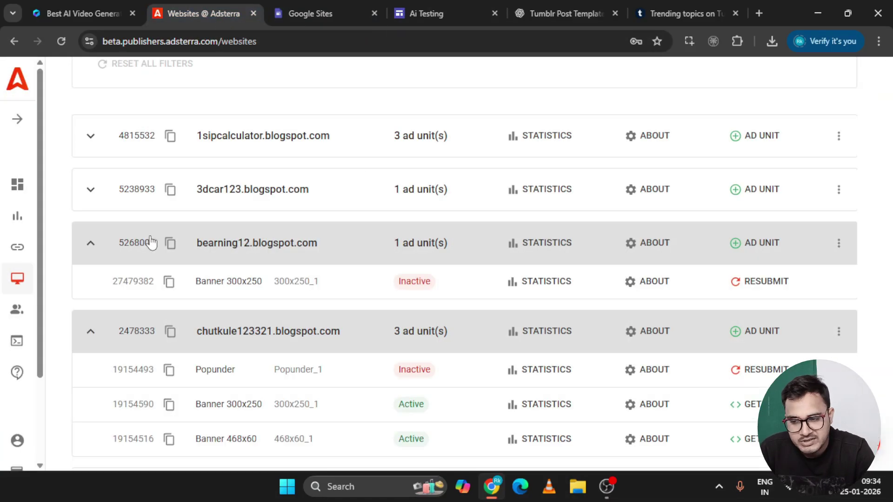
pyautogui.click(17, 247)
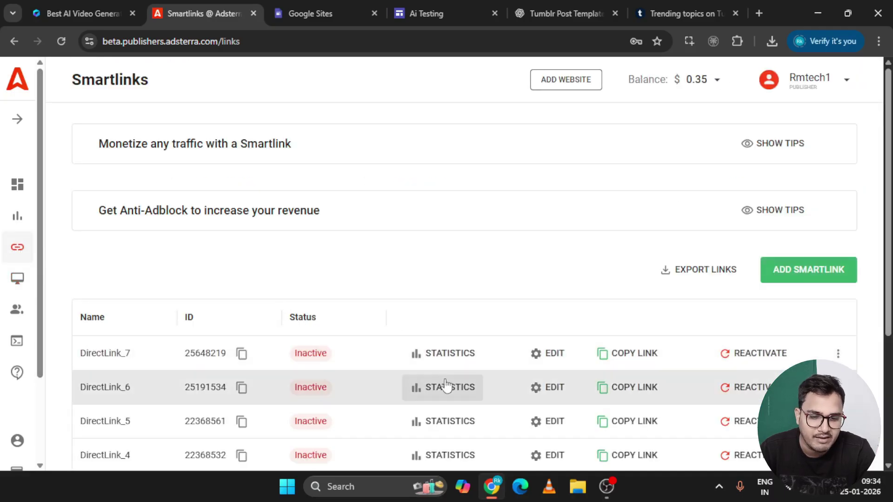
pyautogui.click(756, 356)
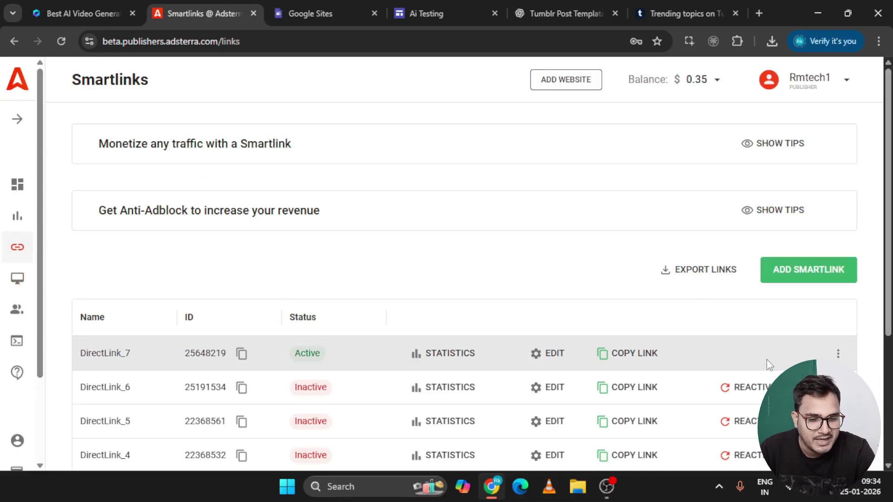
pyautogui.click(628, 362)
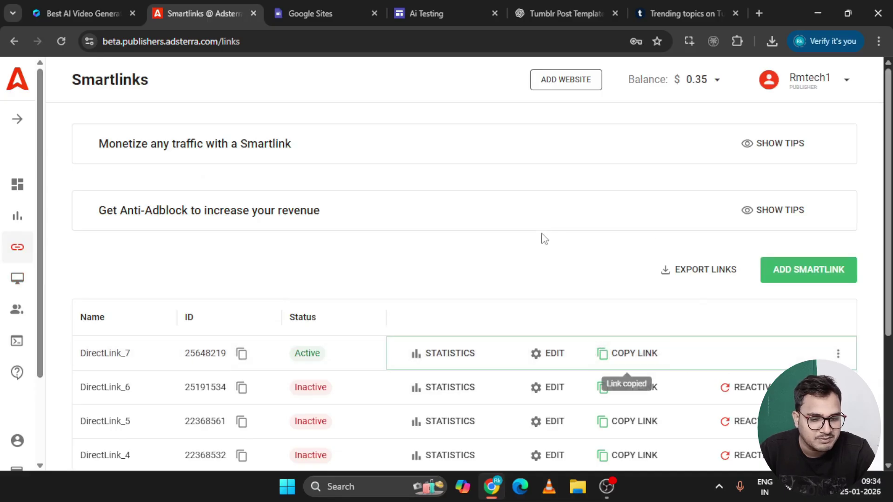
# Step: Return to the Ai Testing page and hyperlink the "Conclusion" heading to the copied Adsterra smartlink
pyautogui.click(410, 5)
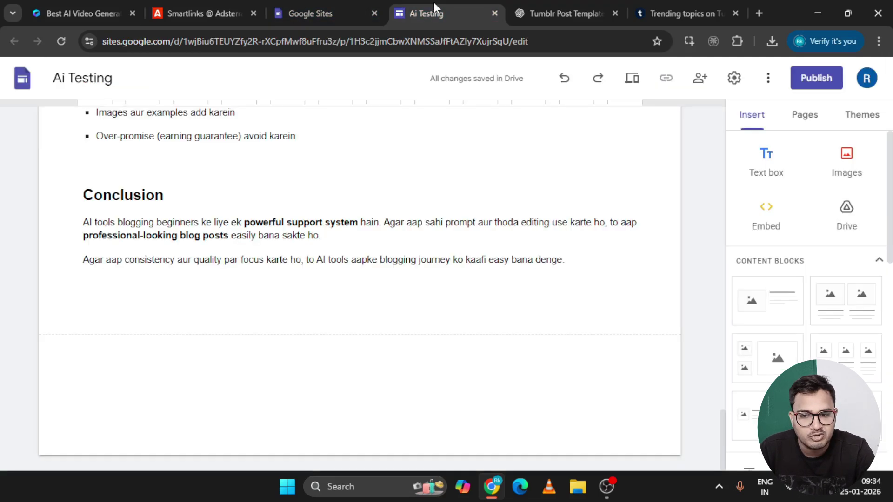
pyautogui.click(177, 195)
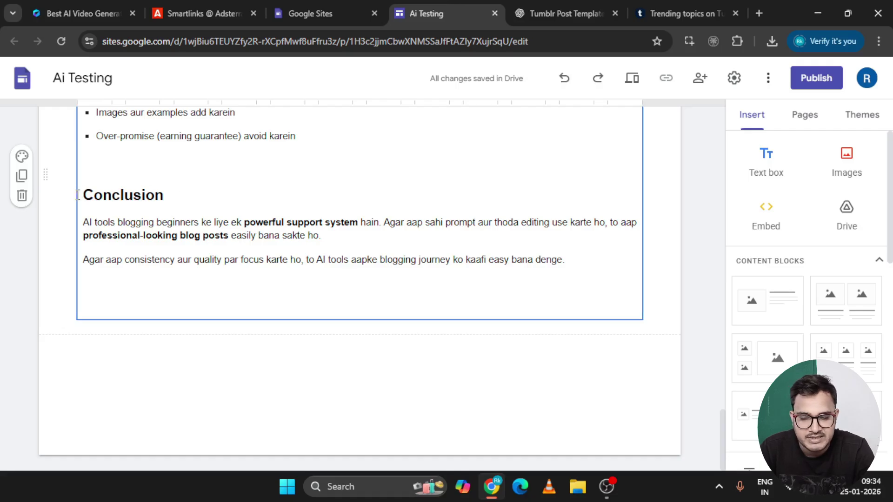
pyautogui.doubleClick(124, 199)
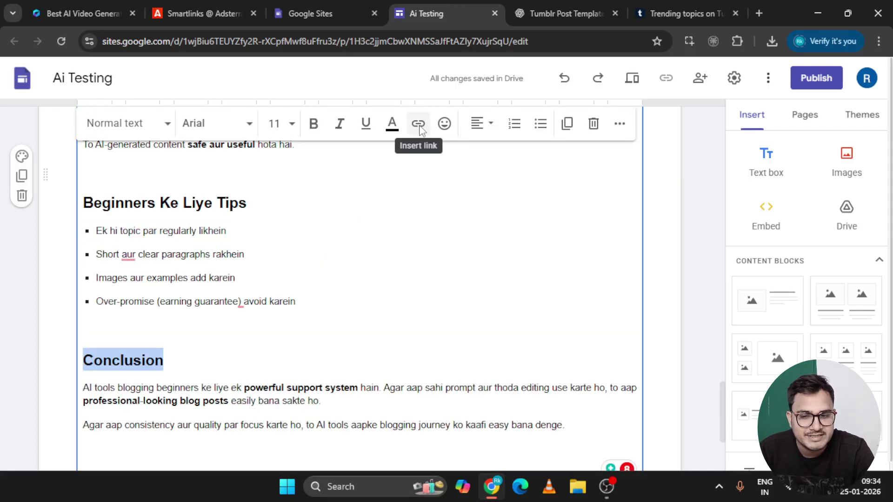
pyautogui.press('Up')
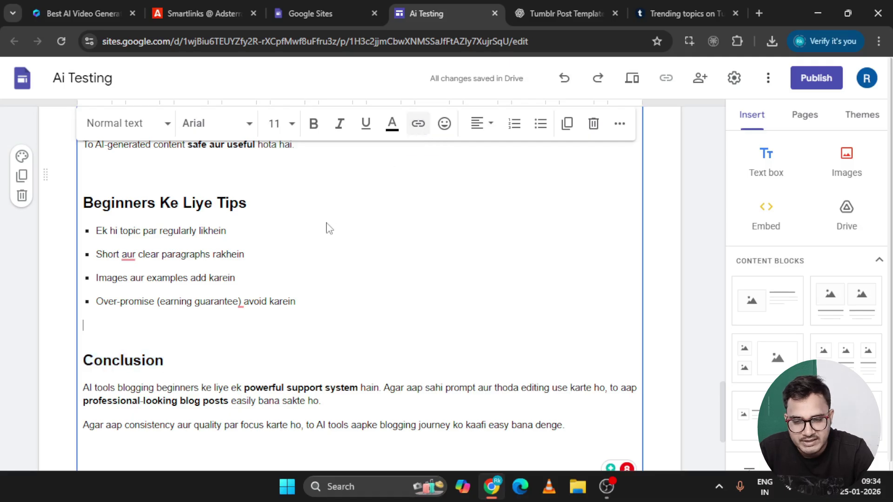
pyautogui.hotkey('ctrl', 'k')
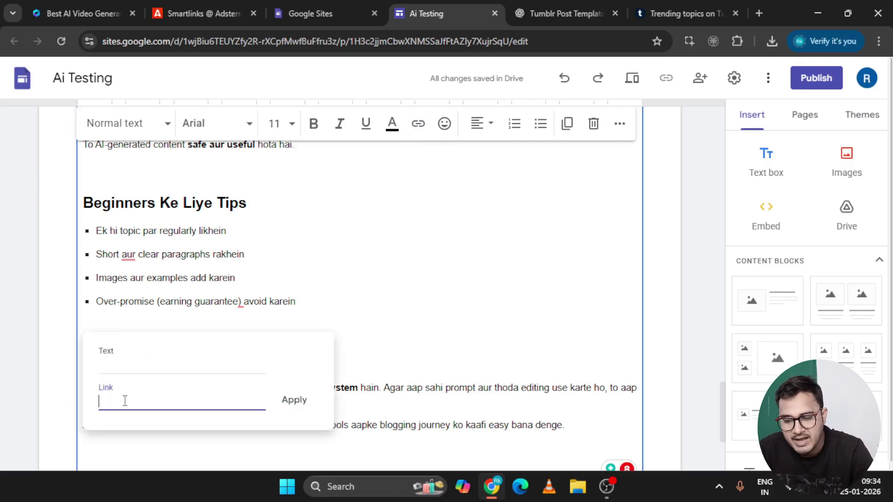
pyautogui.hotkey('ctrl', 'v')
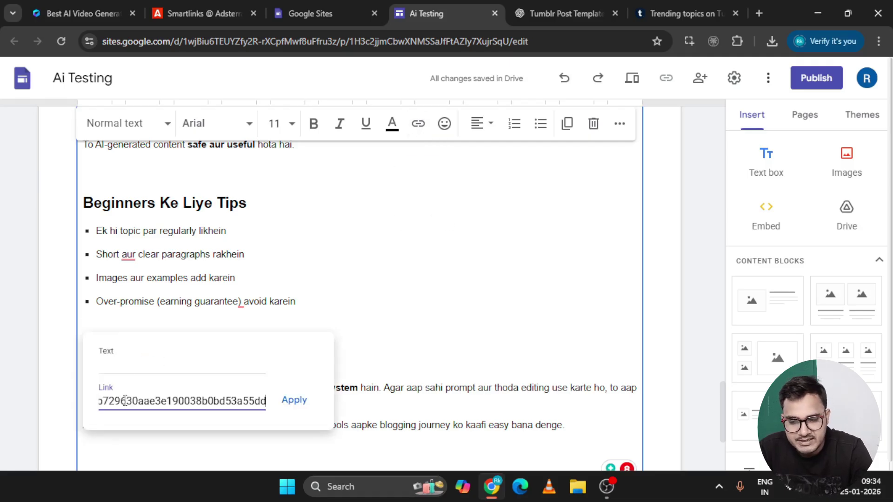
pyautogui.click(293, 405)
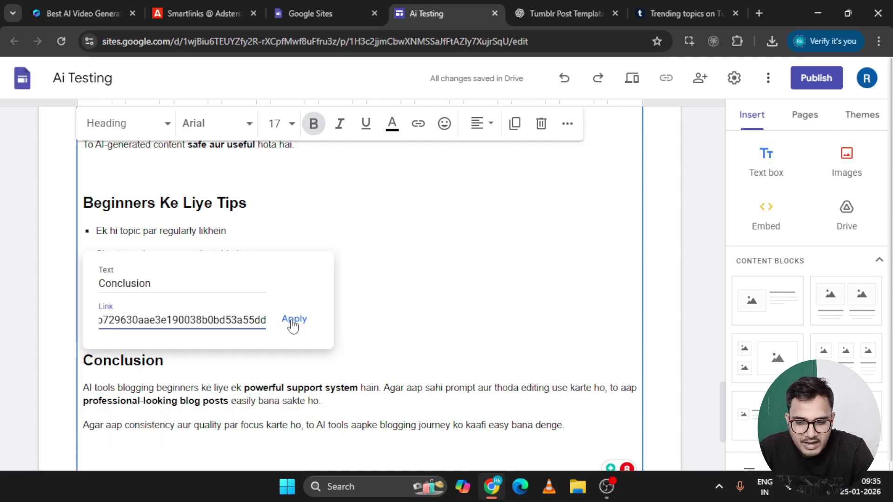
pyautogui.click(293, 320)
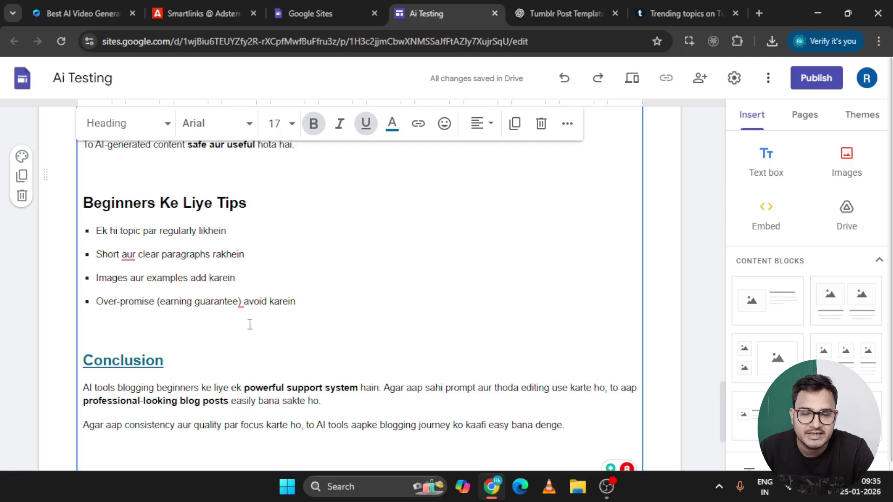
pyautogui.click(205, 9)
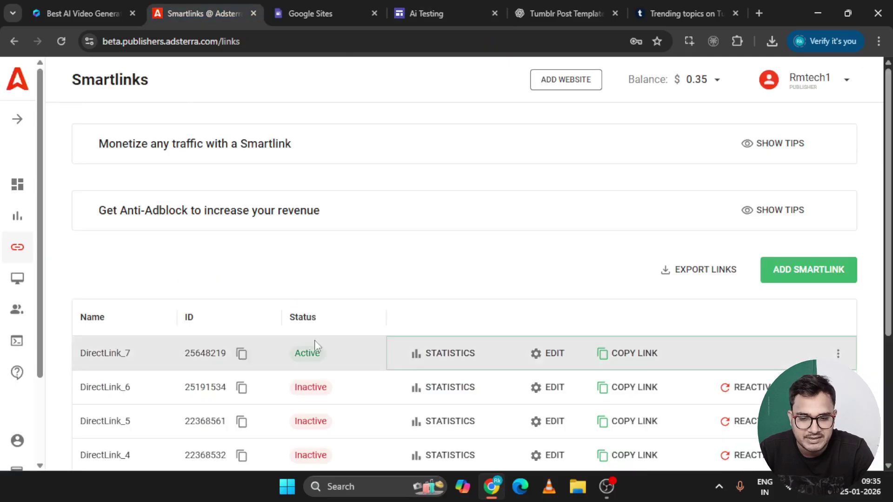
pyautogui.click(429, 4)
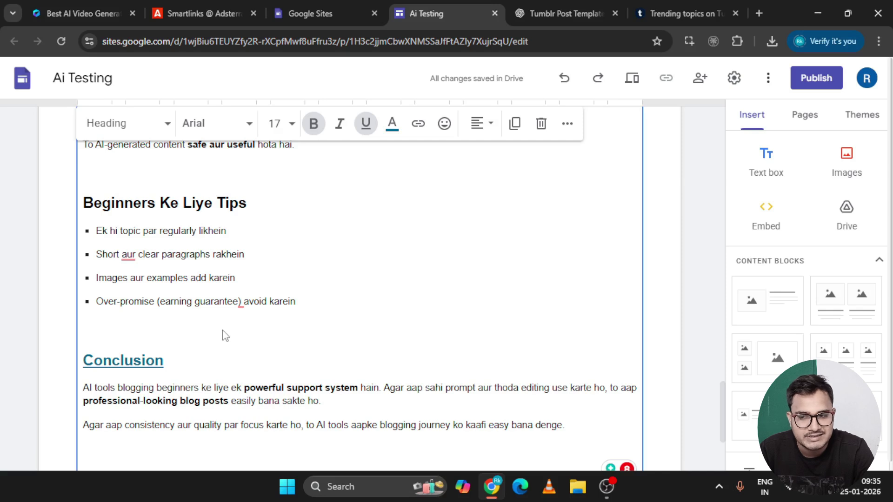
# Step: Publish the Ai Testing site to the web with the web address "aitestiung"
pyautogui.scroll(10, 226, 335)
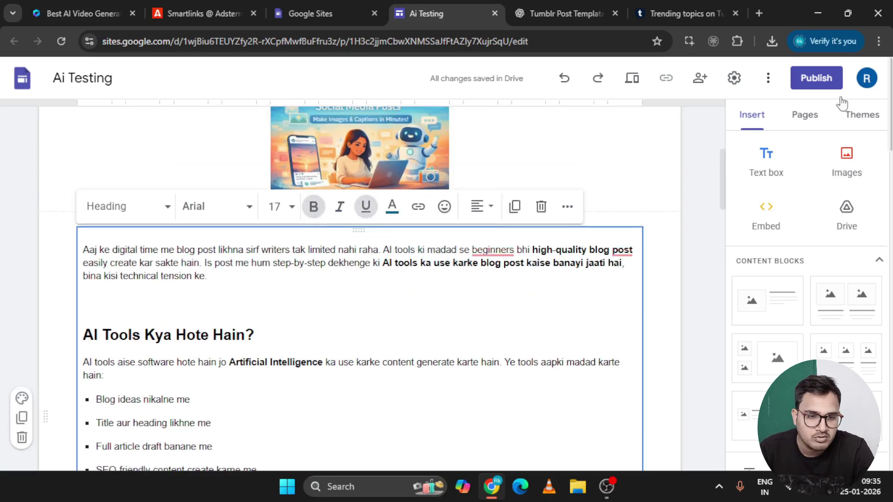
pyautogui.click(816, 76)
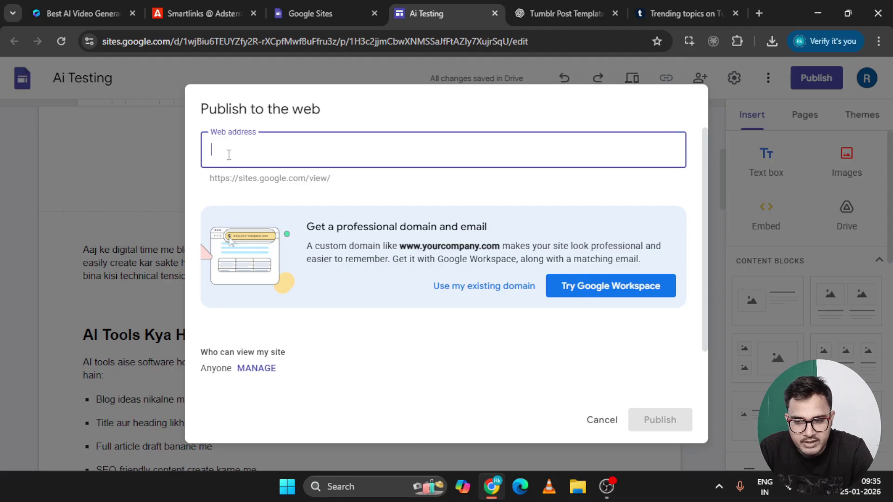
pyautogui.write('ai')
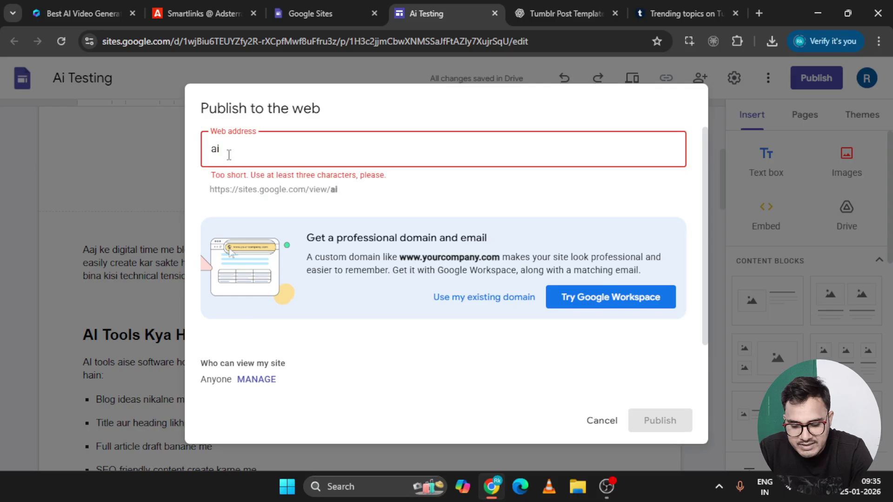
pyautogui.write('testiub')
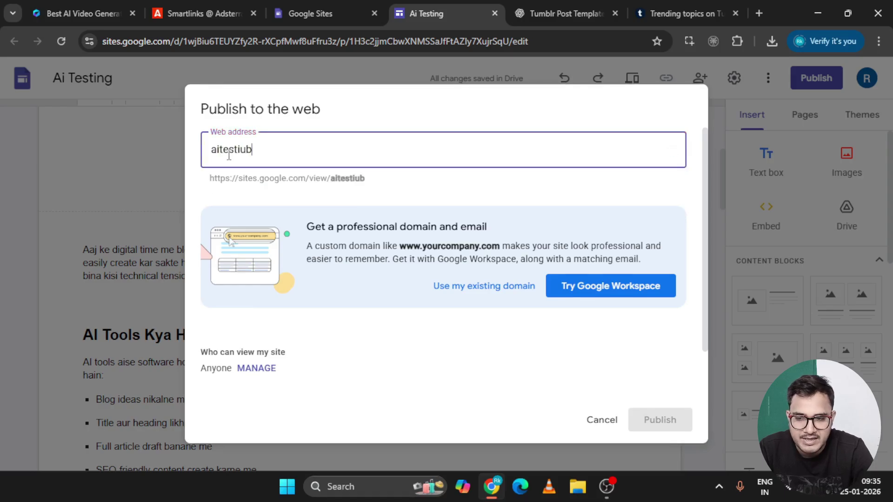
pyautogui.press('BackSpace')
pyautogui.write('ng')
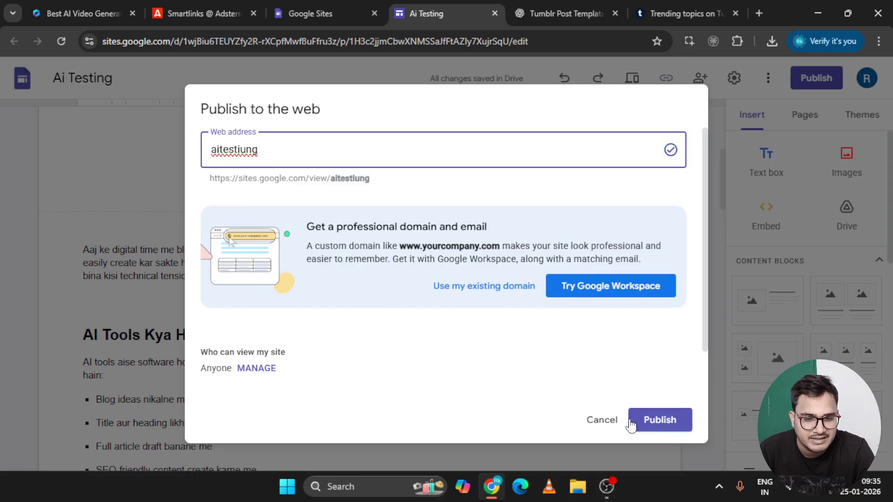
pyautogui.click(652, 425)
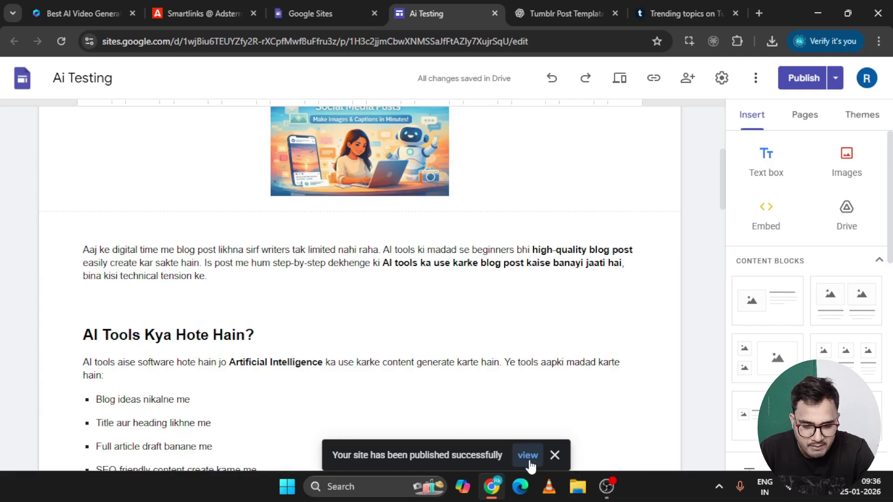
# Step: View the published site and review the blog post's title, image and sections, including the linked Conclusion heading
pyautogui.click(528, 456)
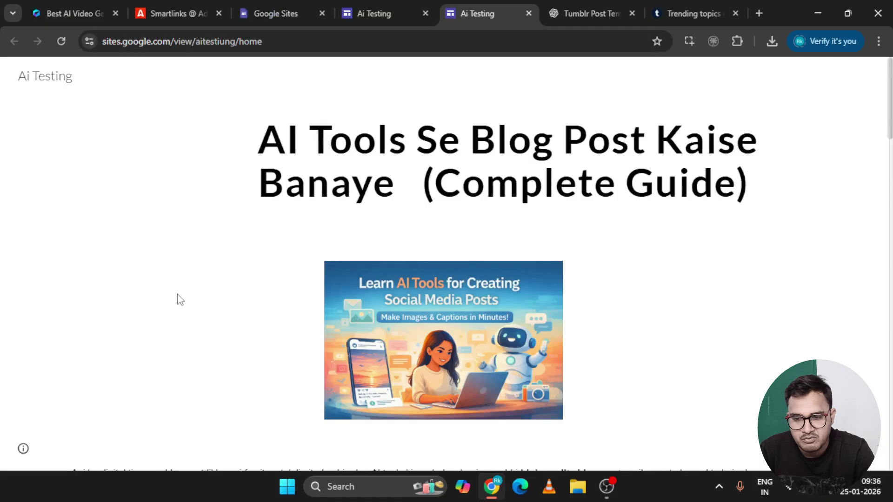
pyautogui.scroll(-20, 181, 301)
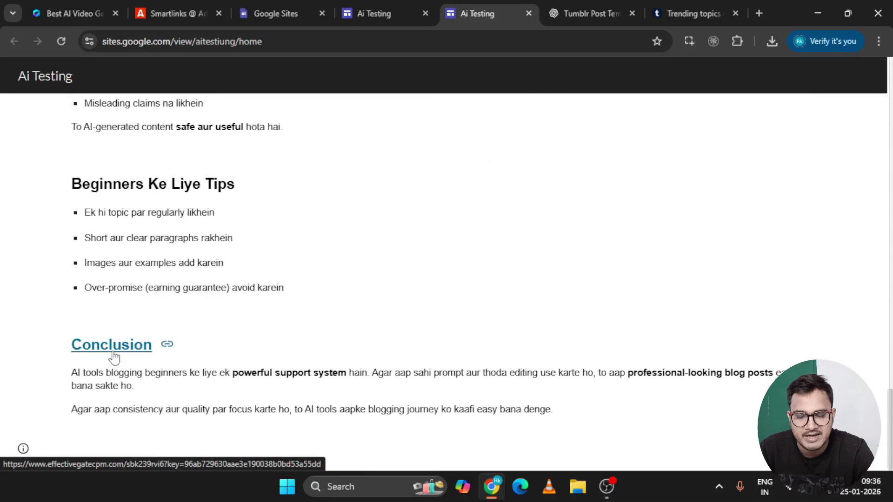
pyautogui.scroll(10, 329, 203)
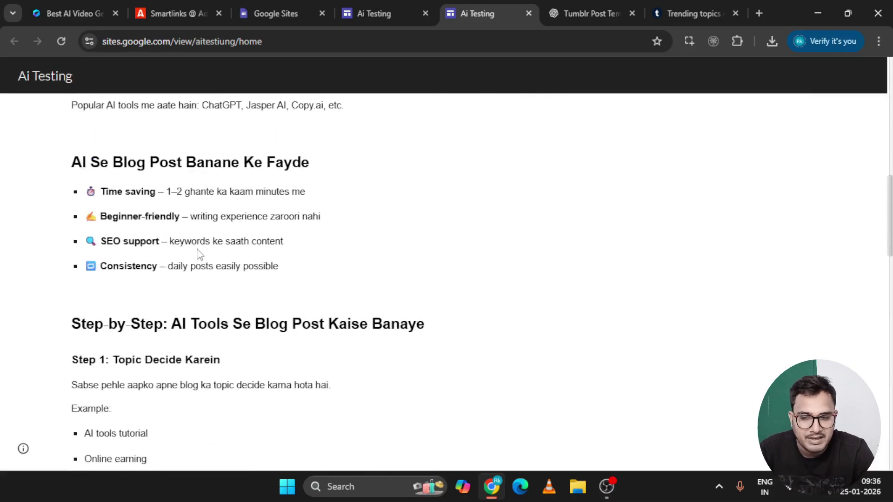
pyautogui.scroll(10, 198, 250)
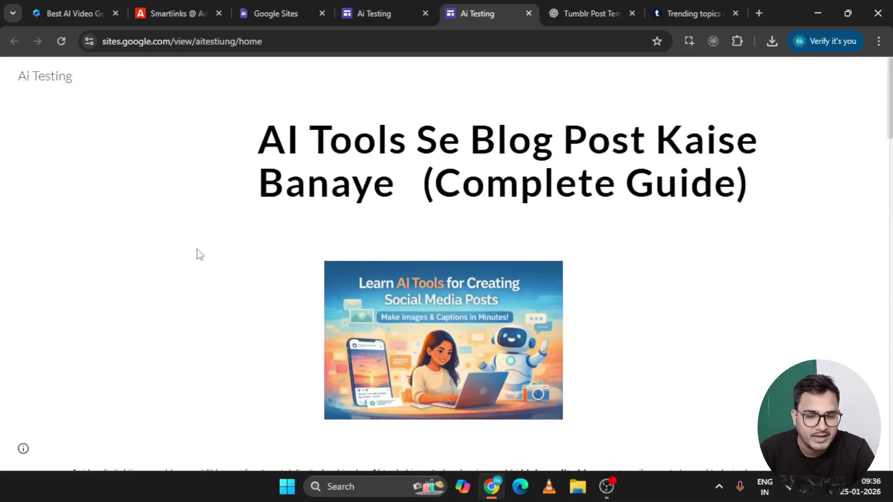
pyautogui.moveTo(243, 143); pyautogui.dragTo(777, 192)
pyautogui.click(777, 192)
pyautogui.scroll(-2, 590, 311)
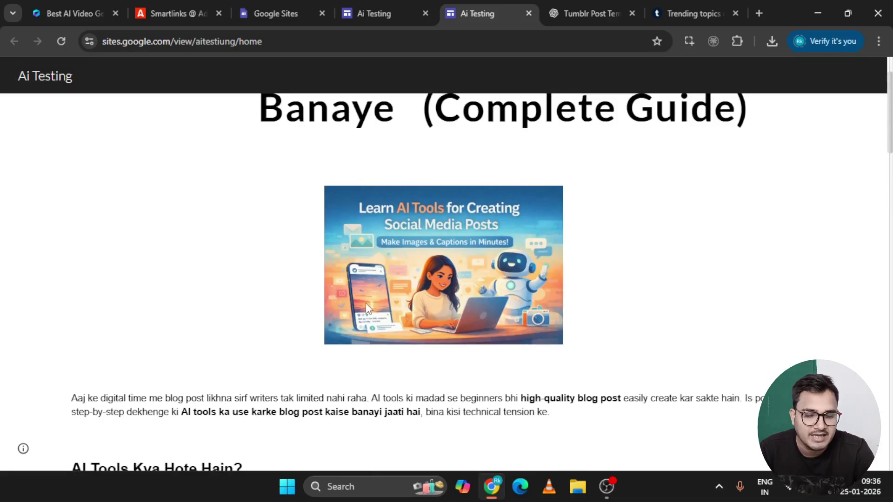
pyautogui.scroll(-4, 366, 303)
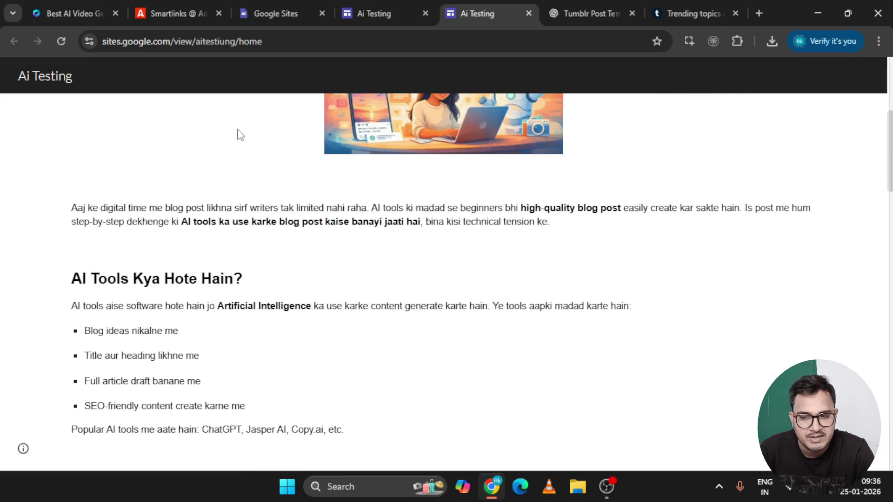
pyautogui.scroll(-12, 286, 320)
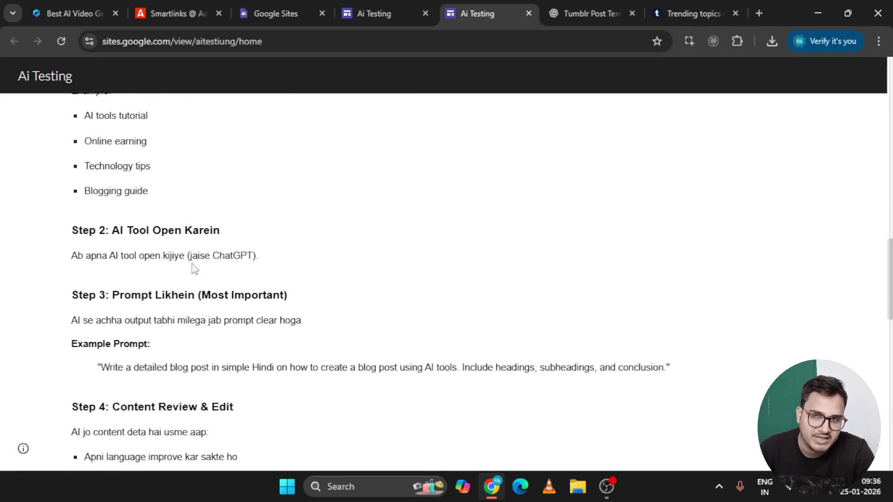
pyautogui.scroll(15, 194, 269)
# Step: Select the published page's web address, switch to Tumblr and open the account's list of followed blogs
pyautogui.click(211, 41)
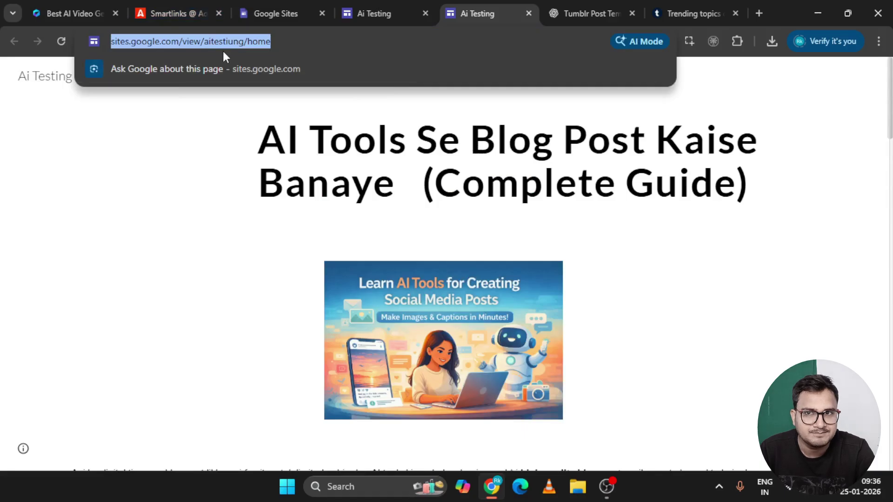
pyautogui.click(568, 13)
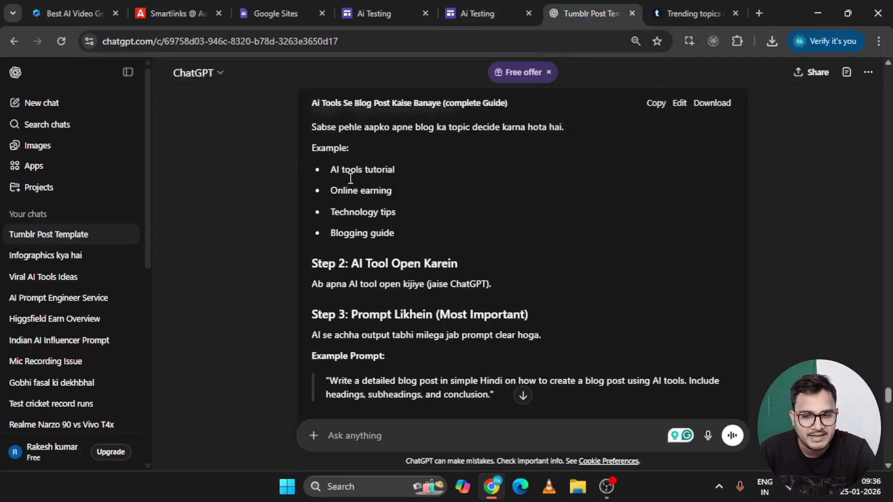
pyautogui.click(692, 4)
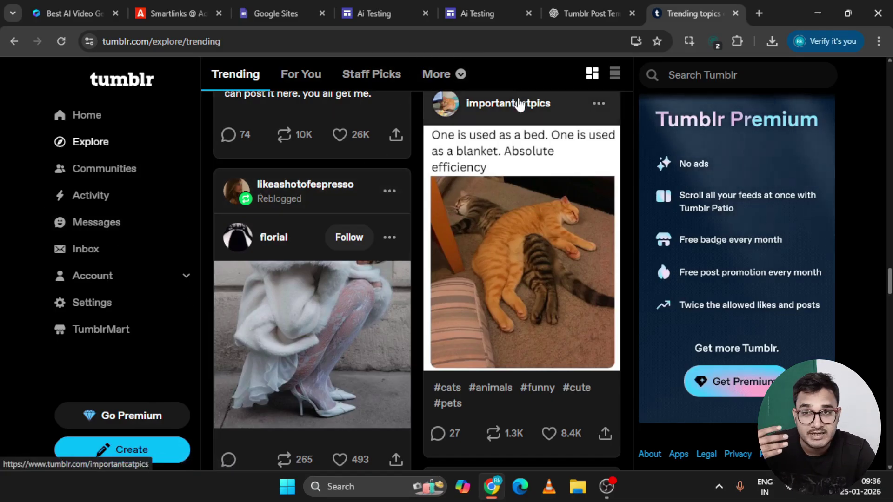
pyautogui.click(93, 277)
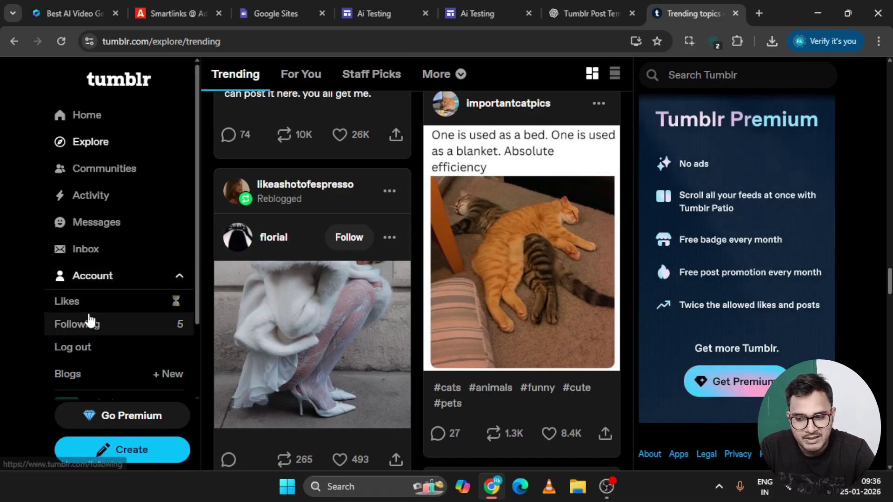
pyautogui.click(112, 328)
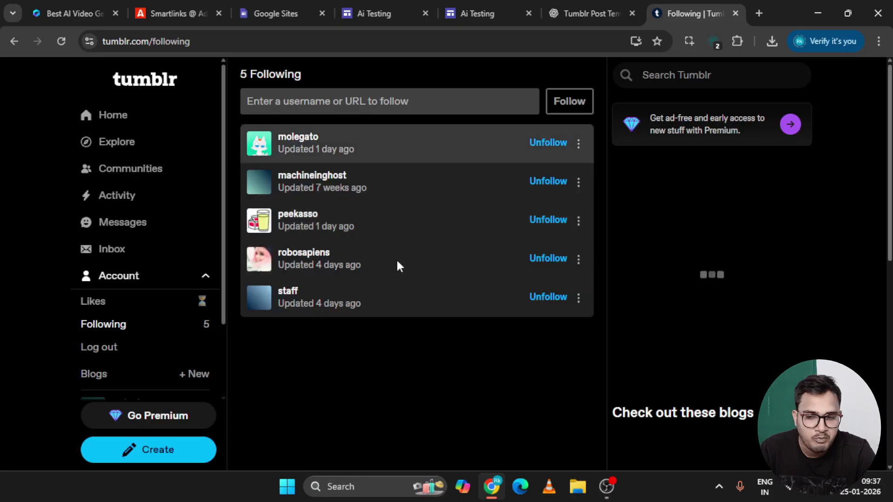
# Step: Create a new Tumblr photo post and upload the "Learn AI Tools for Creating Social Media Posts" image
pyautogui.click(127, 455)
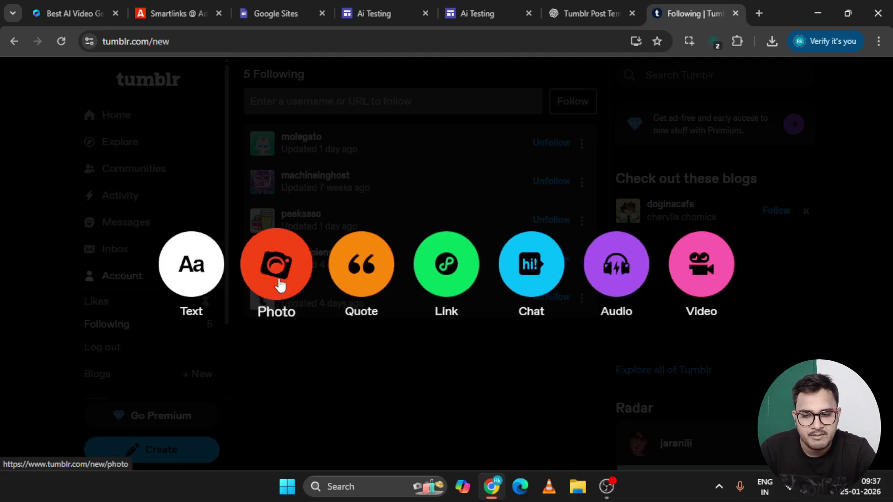
pyautogui.click(280, 285)
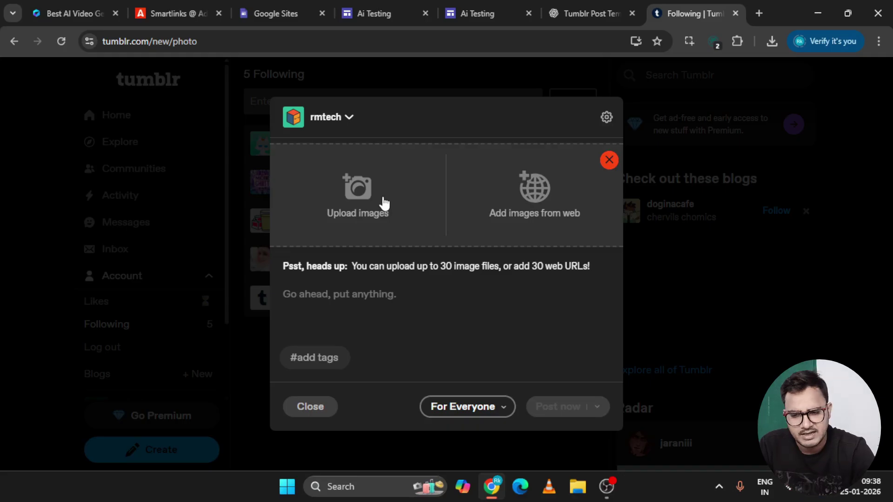
pyautogui.press('Return')
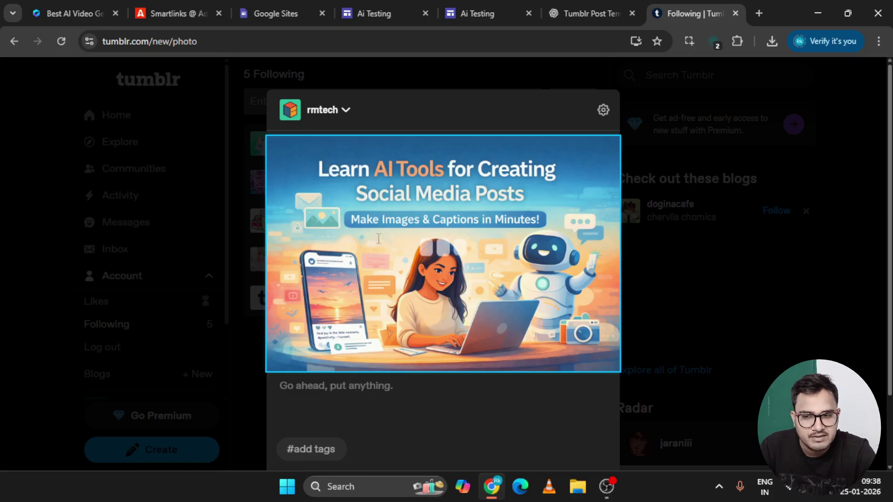
# Step: Copy the published Google Sites page's address and paste it into the Tumblr post below the image
pyautogui.click(452, 12)
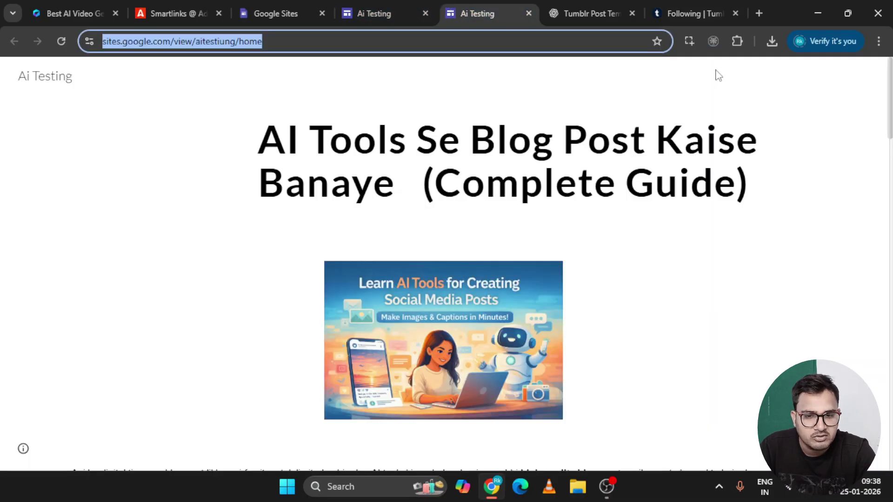
pyautogui.click(266, 37)
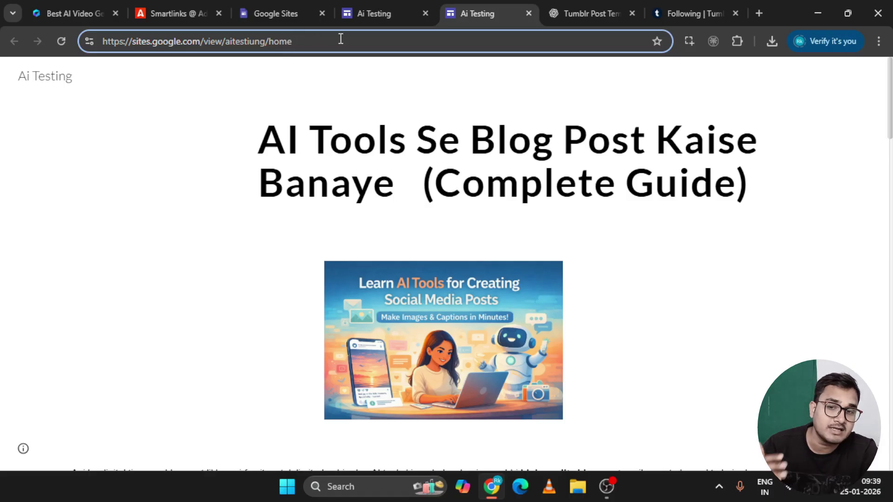
pyautogui.click(582, 7)
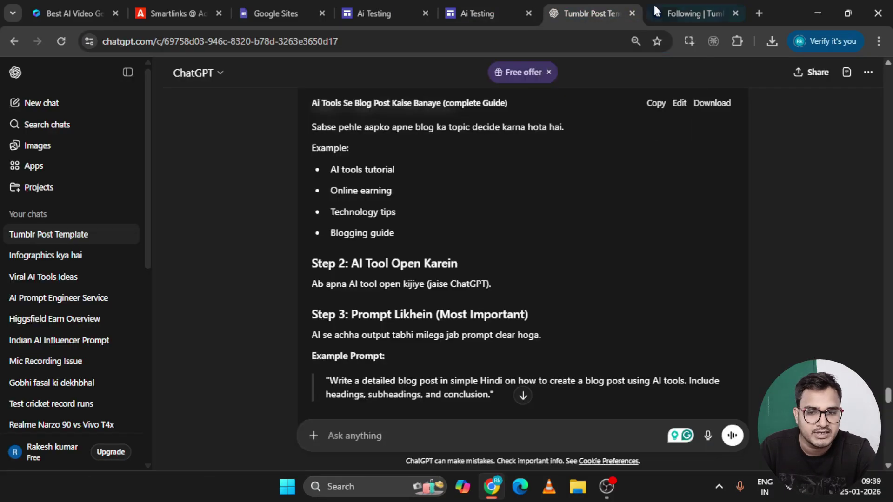
pyautogui.click(677, 8)
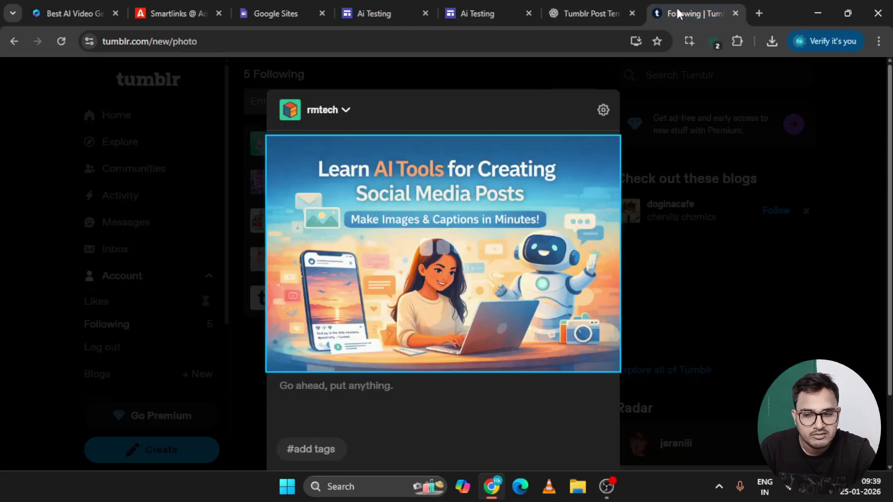
pyautogui.click(358, 386)
pyautogui.hotkey('ctrl', 'v')
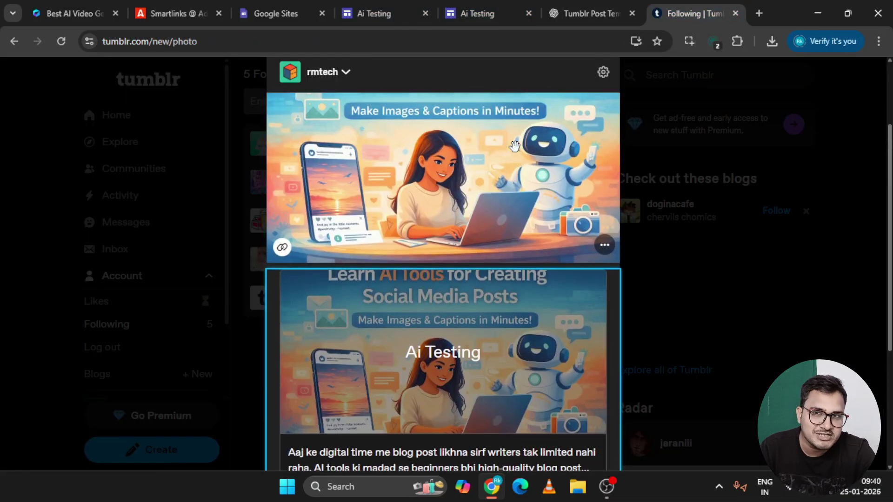
# Step: Review the link preview in the post and convert it to an inline link
pyautogui.scroll(-4, 515, 146)
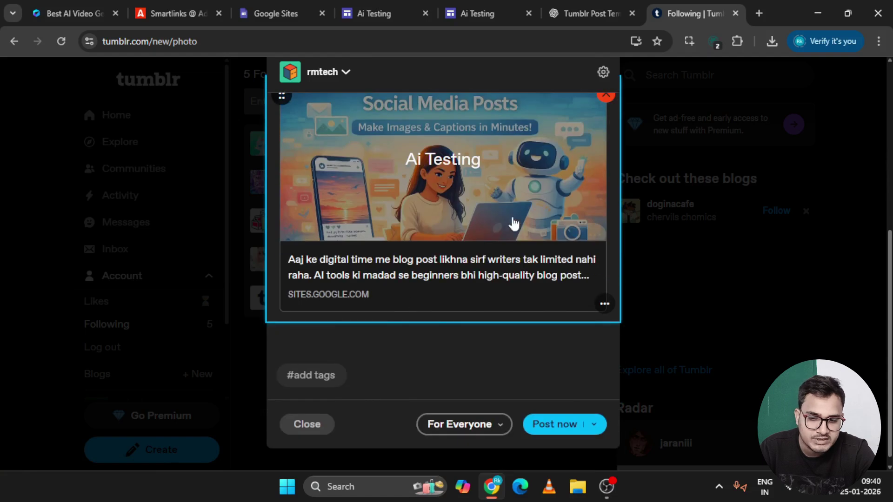
pyautogui.scroll(3, 433, 280)
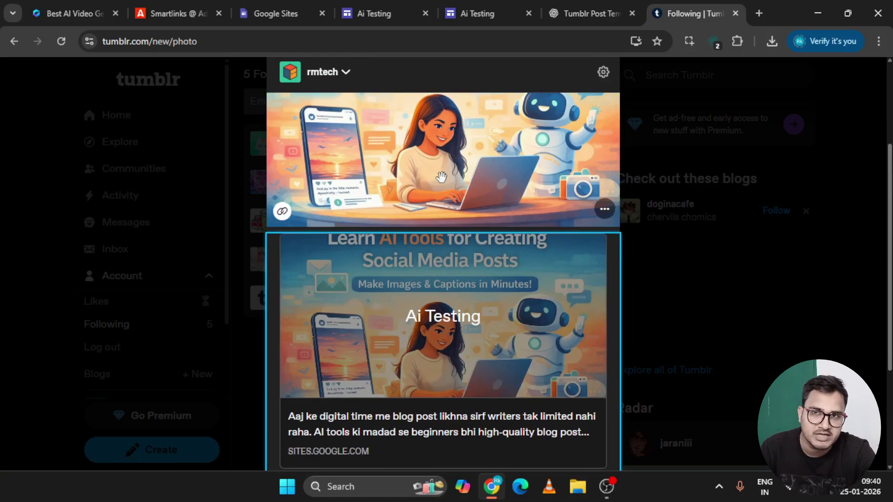
pyautogui.scroll(-2, 401, 389)
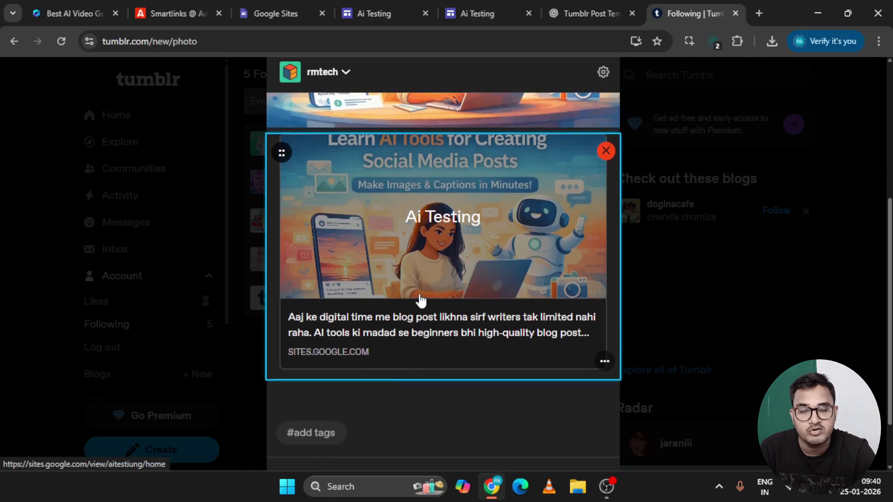
pyautogui.click(607, 365)
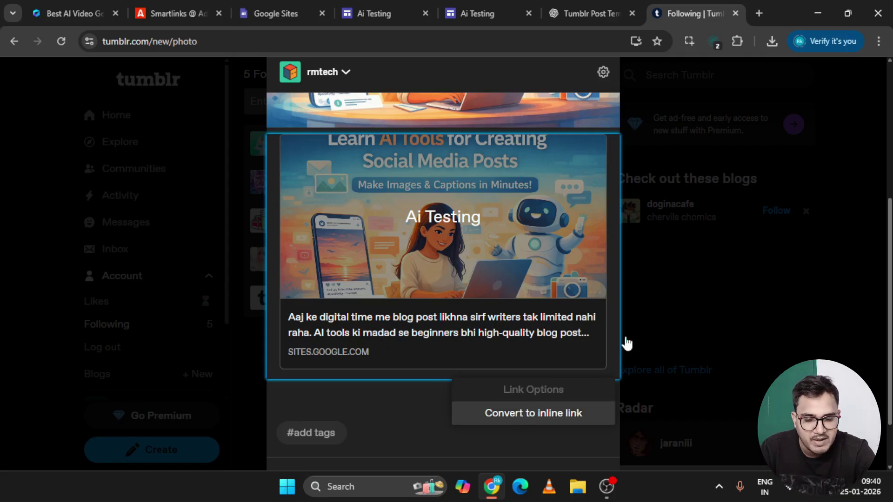
pyautogui.click(496, 411)
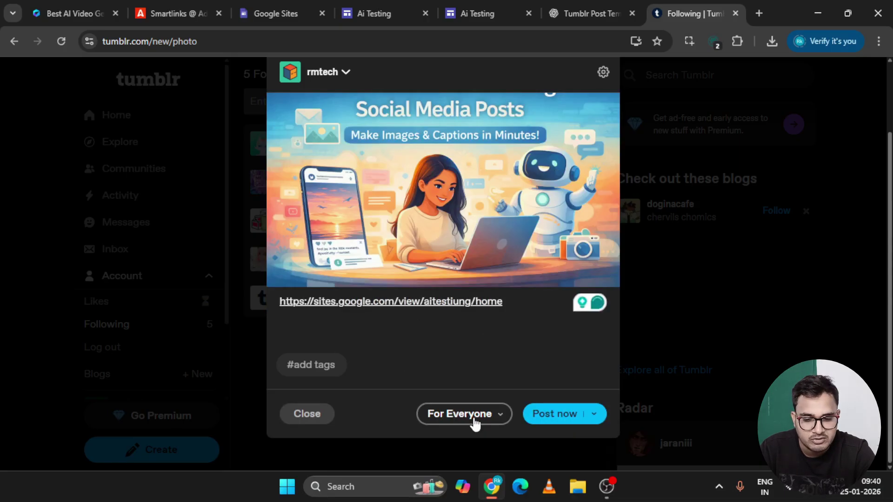
# Step: Check the photo post's content label options and publish the post immediately for everyone without adding tags
pyautogui.click(479, 424)
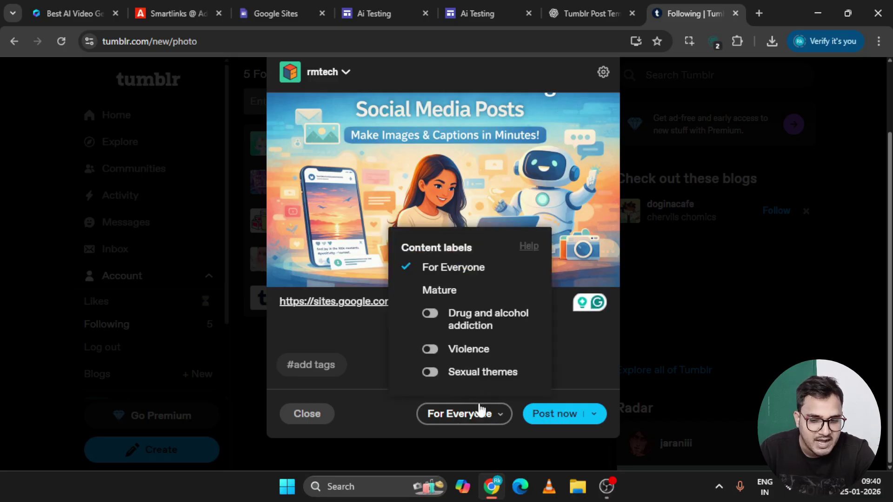
pyautogui.click(547, 416)
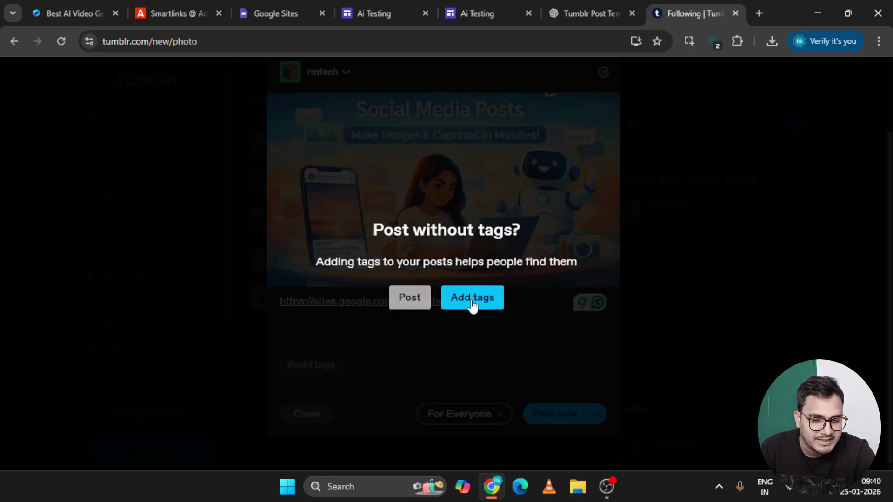
pyautogui.click(415, 307)
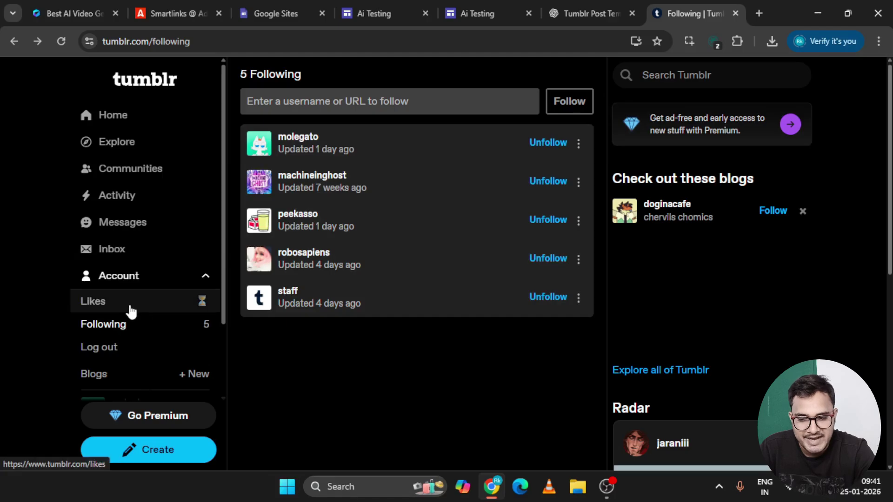
# Step: Open the account's rmtech blog, look through its published posts and open the blog view from the newest post
pyautogui.scroll(-2, 131, 312)
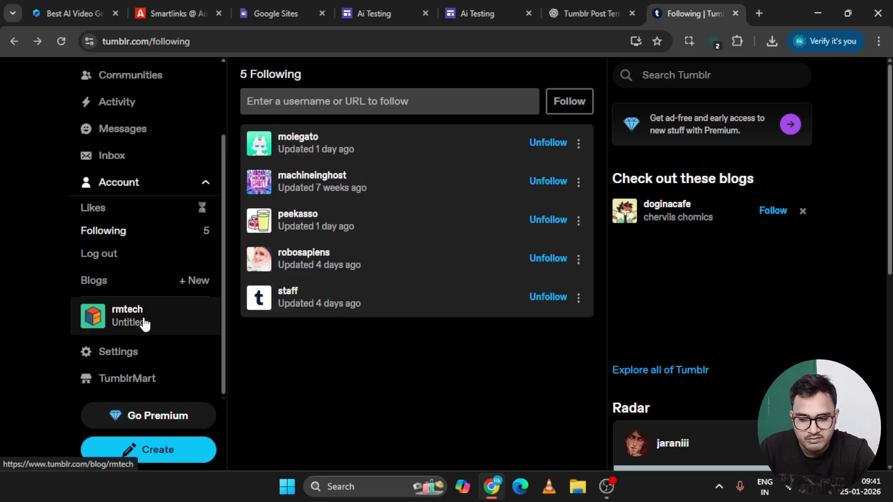
pyautogui.click(121, 320)
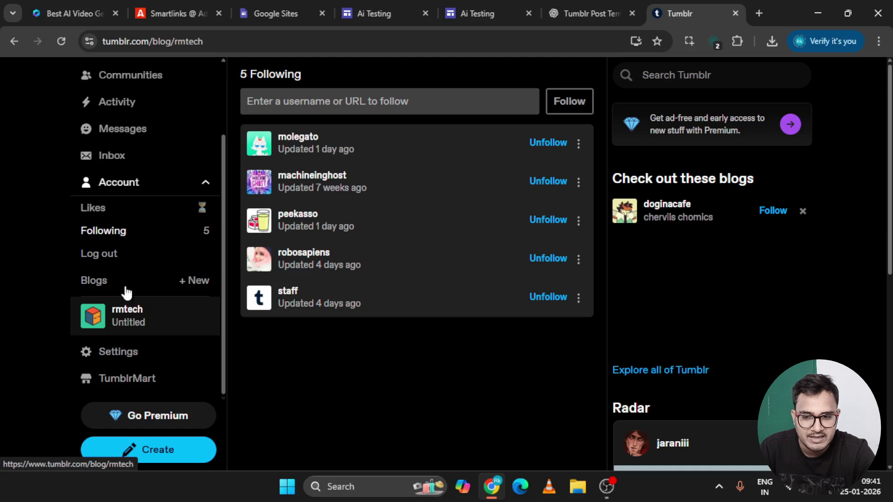
pyautogui.scroll(-3, 413, 401)
pyautogui.scroll(-14, 413, 401)
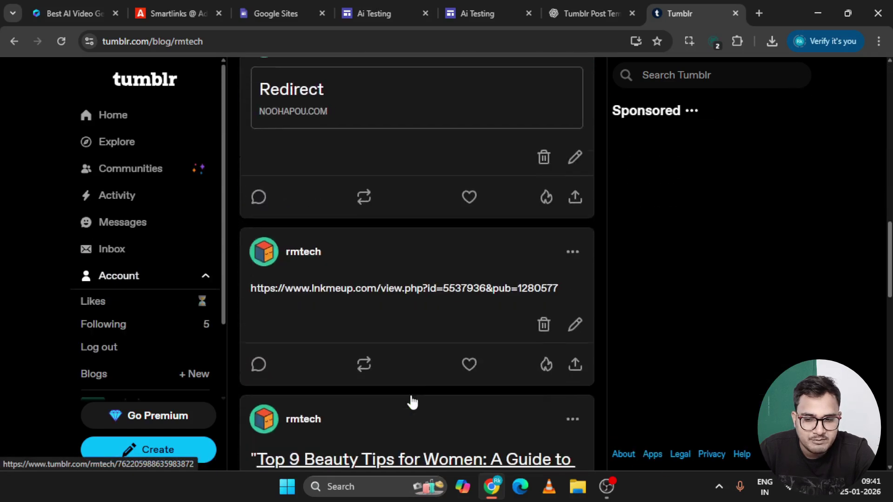
pyautogui.scroll(-9, 370, 240)
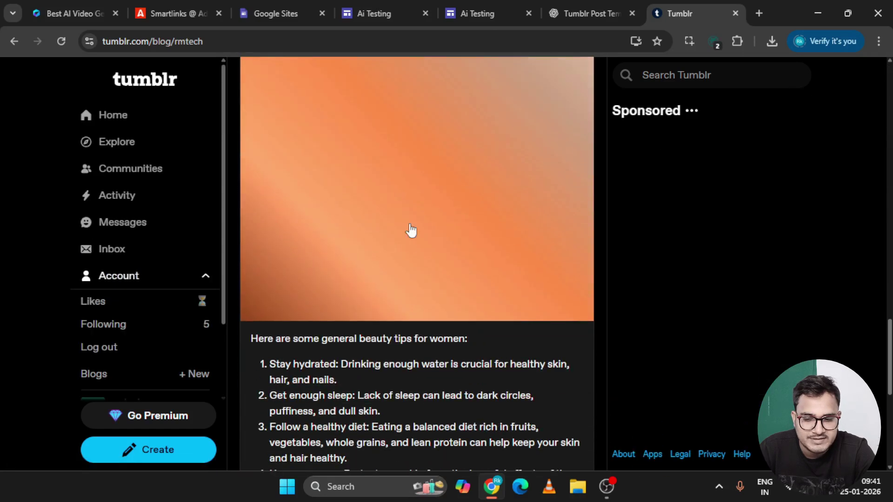
pyautogui.scroll(20, 409, 238)
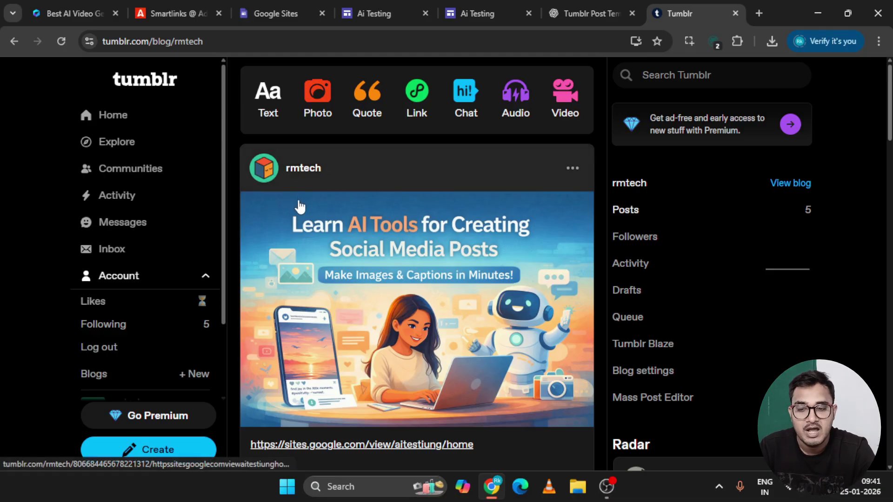
pyautogui.click(294, 173)
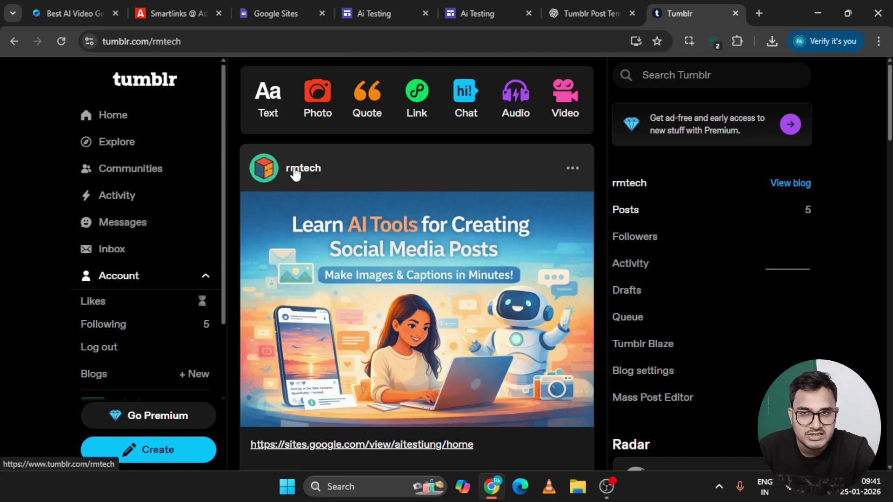